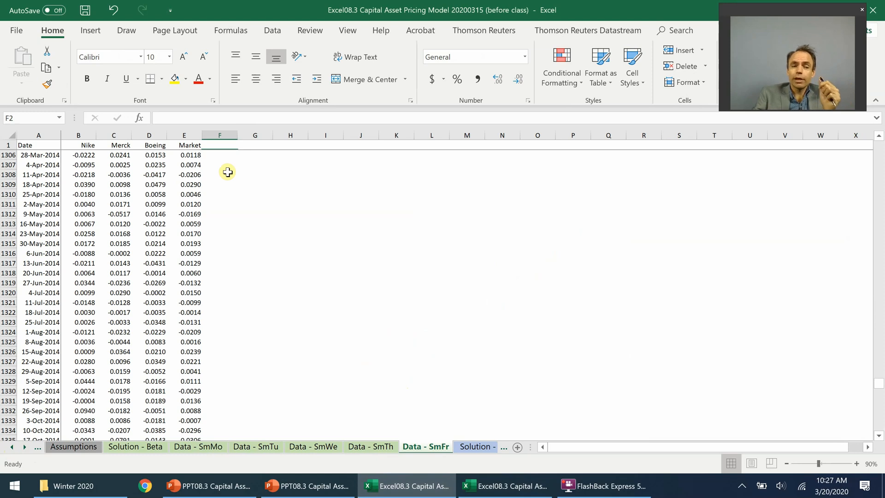
# - Set the Data - SmFr sheet's magnification to 150% and return to its first rows
pyautogui.click(348, 29)
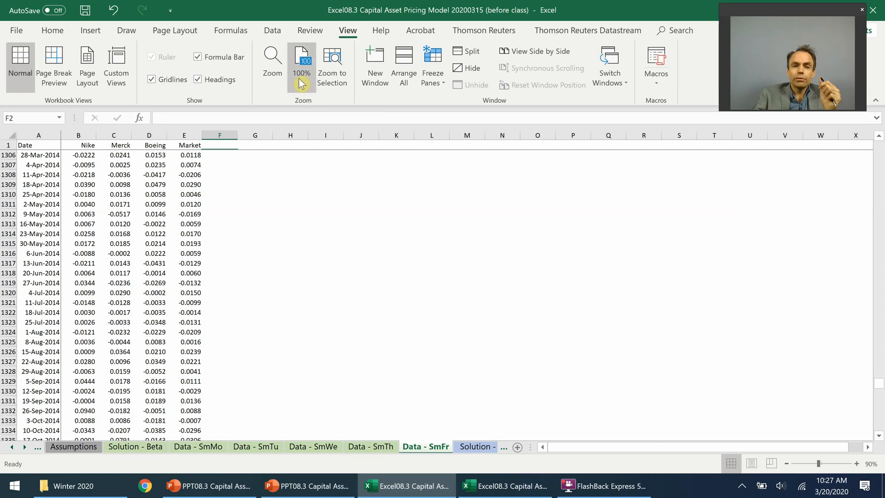
pyautogui.click(273, 69)
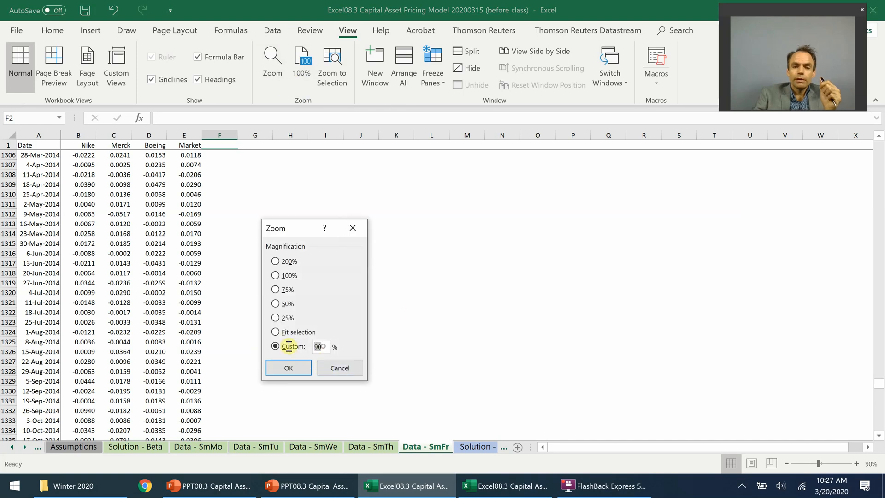
pyautogui.press('Return')
pyautogui.scroll(1, 300, 318)
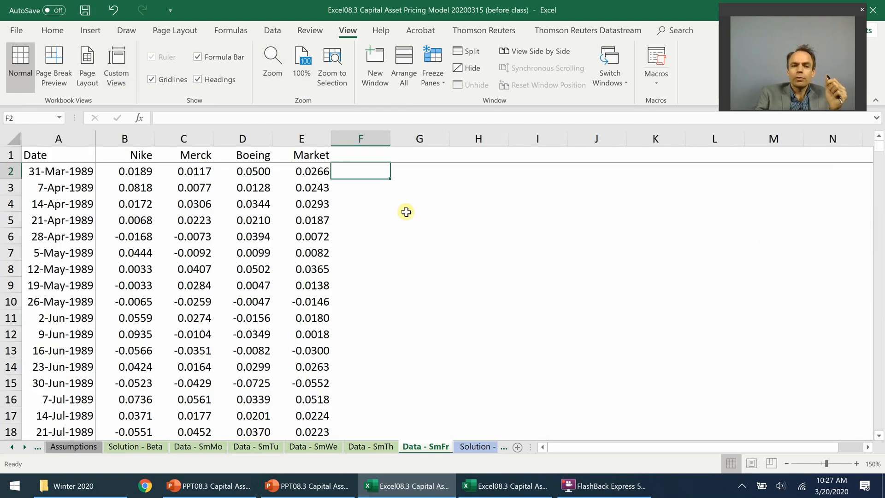
# - Check the first Nike and Market returns, and read the beta estimation techniques on slide 9 of the PowerPoint presentation
pyautogui.click(125, 167)
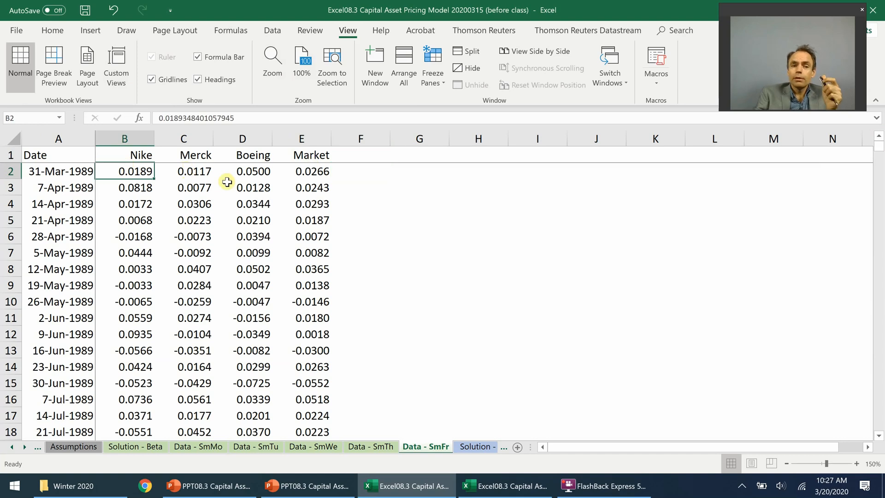
pyautogui.click(317, 170)
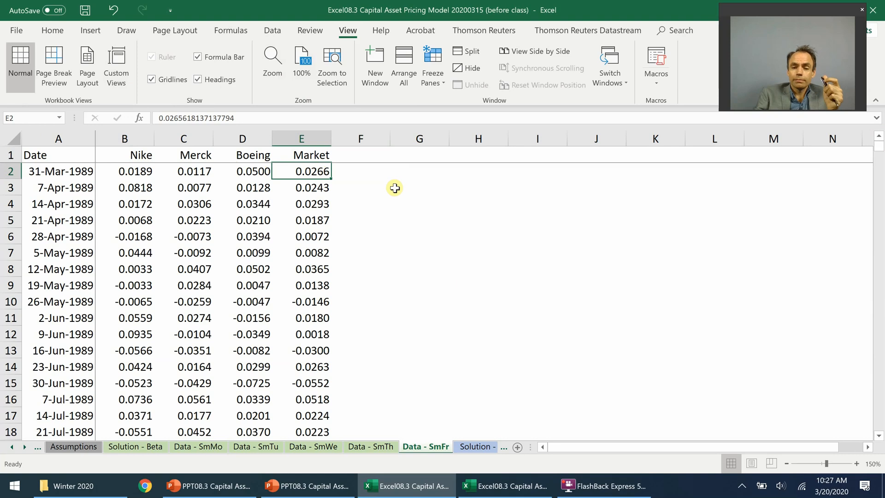
pyautogui.click(339, 489)
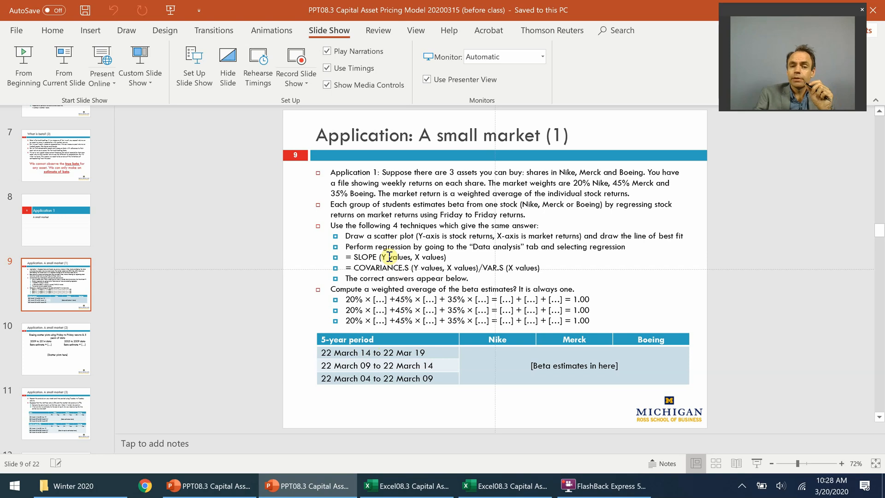
pyautogui.click(434, 486)
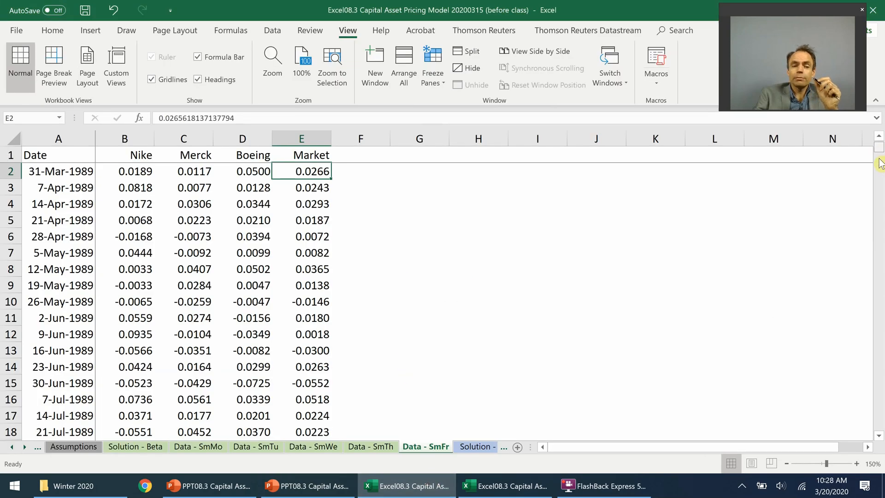
# - Check the five-year periods on the PowerPoint slide and locate the March 2014 rows in the Data - SmFr sheet
pyautogui.moveTo(880, 152); pyautogui.dragTo(880, 165)
pyautogui.click(332, 488)
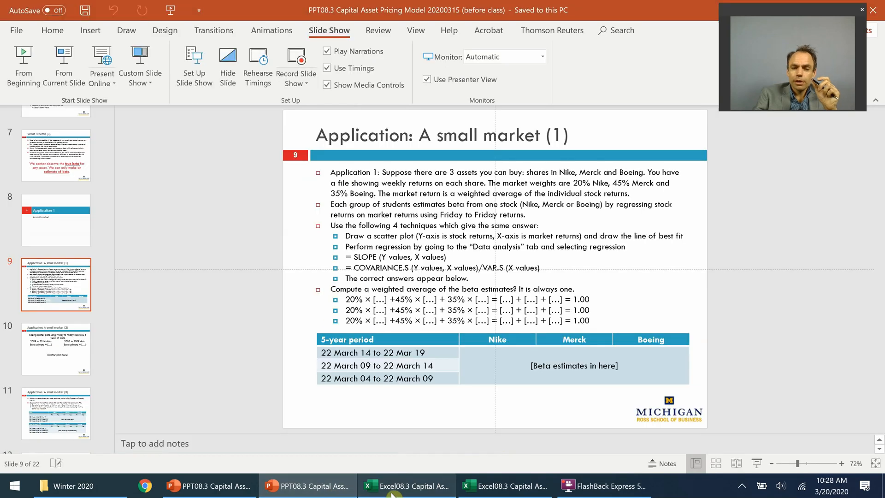
pyautogui.moveTo(392, 493)
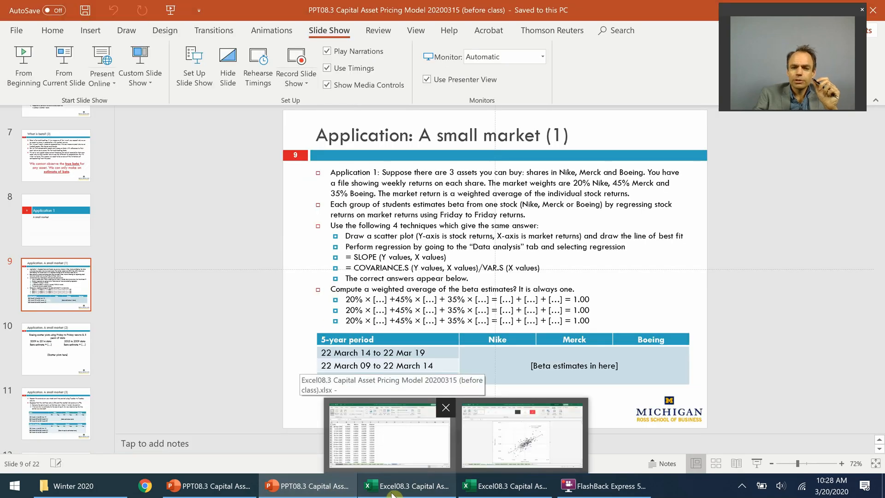
pyautogui.click(390, 435)
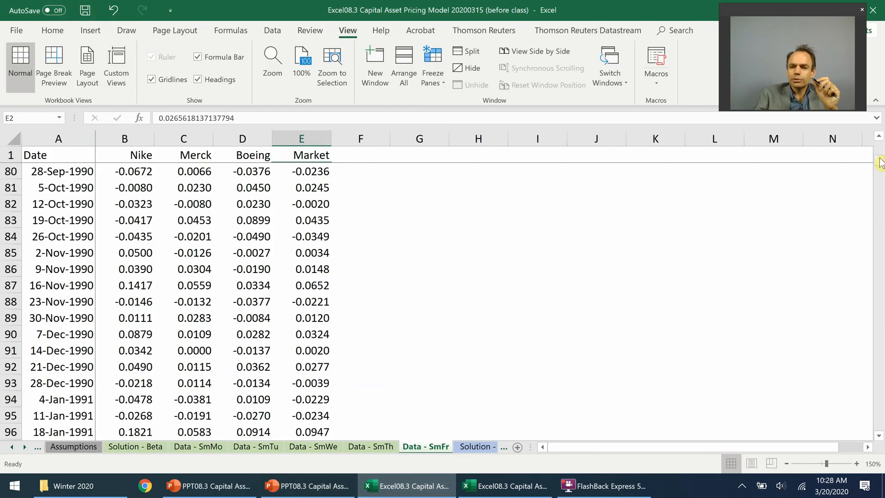
pyautogui.moveTo(881, 161); pyautogui.dragTo(879, 379)
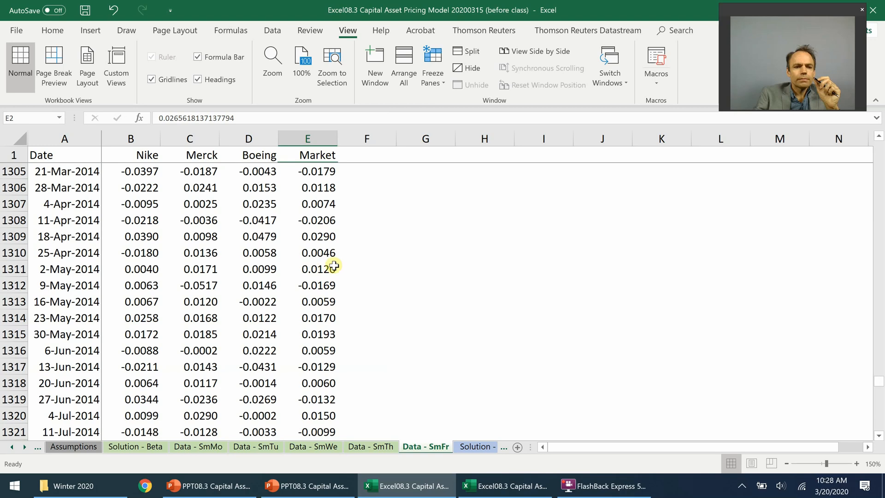
pyautogui.click(879, 138)
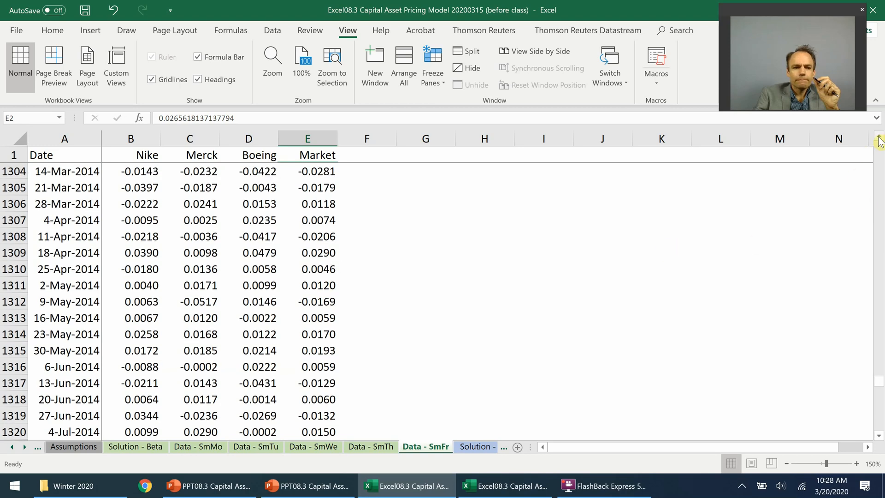
pyautogui.click(880, 137)
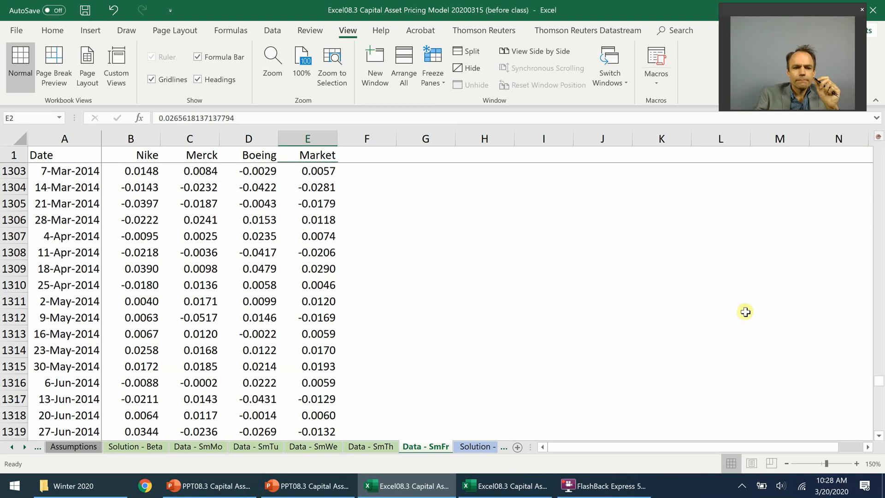
pyautogui.click(295, 493)
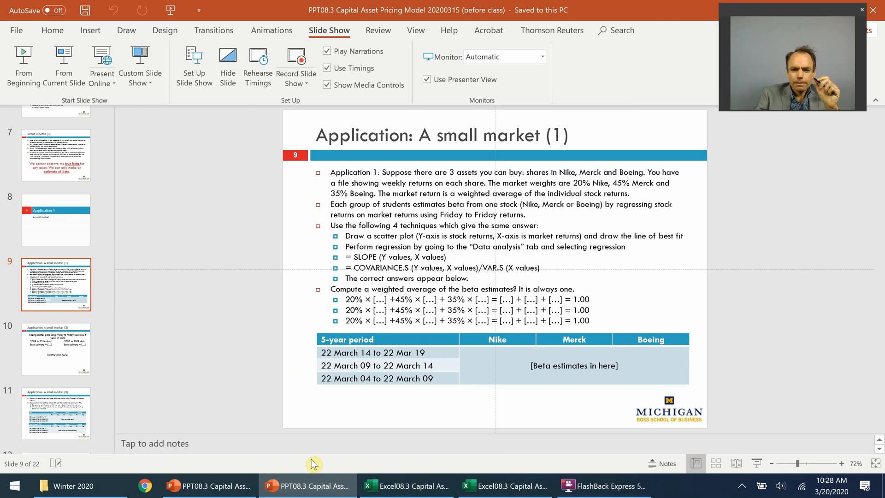
pyautogui.click(392, 489)
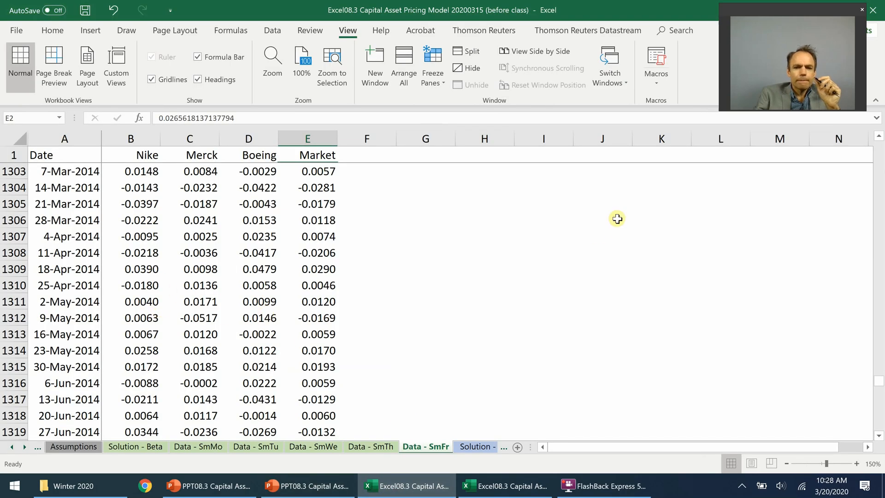
pyautogui.click(571, 486)
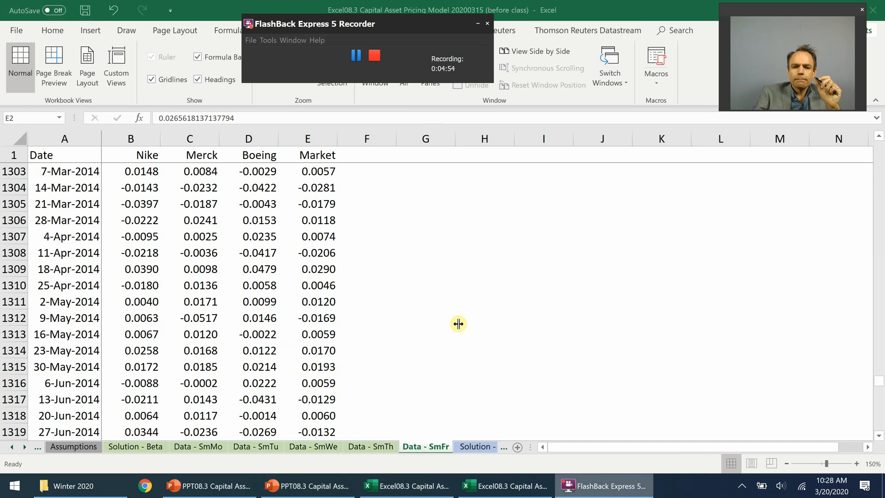
pyautogui.click(356, 56)
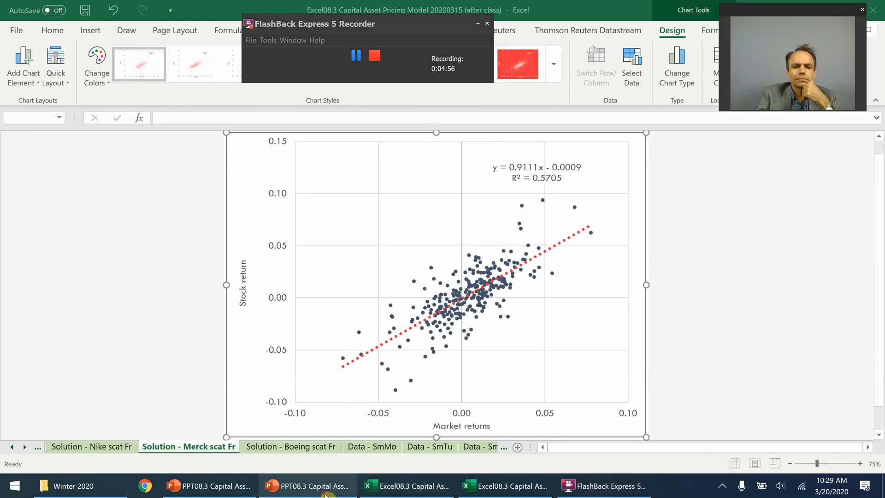
# - Switch to the before-class Excel workbook and select the Nike returns from 28-Mar-2014 through 22-Mar-2019 (B1306:B1566)
pyautogui.click(308, 486)
pyautogui.click(505, 486)
pyautogui.click(408, 486)
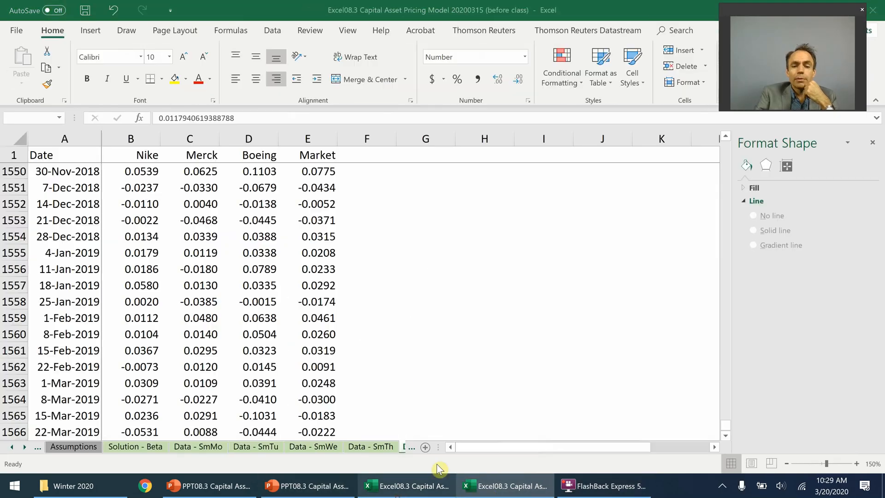
pyautogui.click(423, 276)
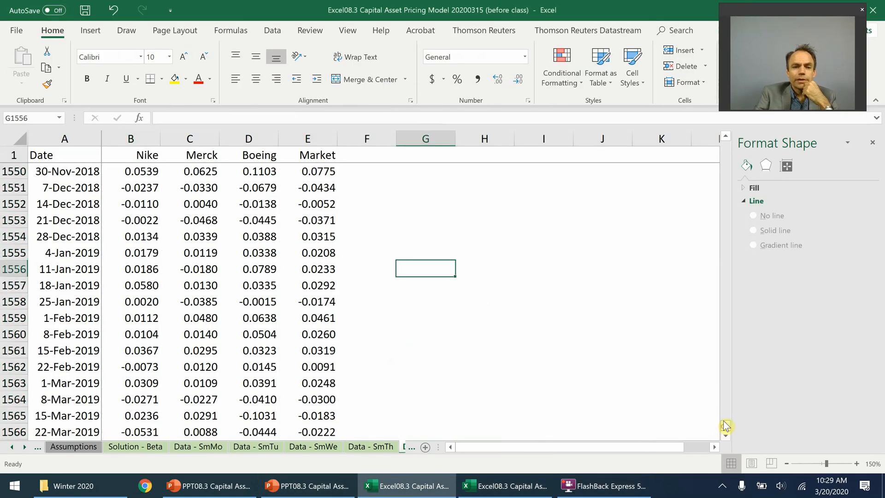
pyautogui.moveTo(725, 425); pyautogui.dragTo(724, 388)
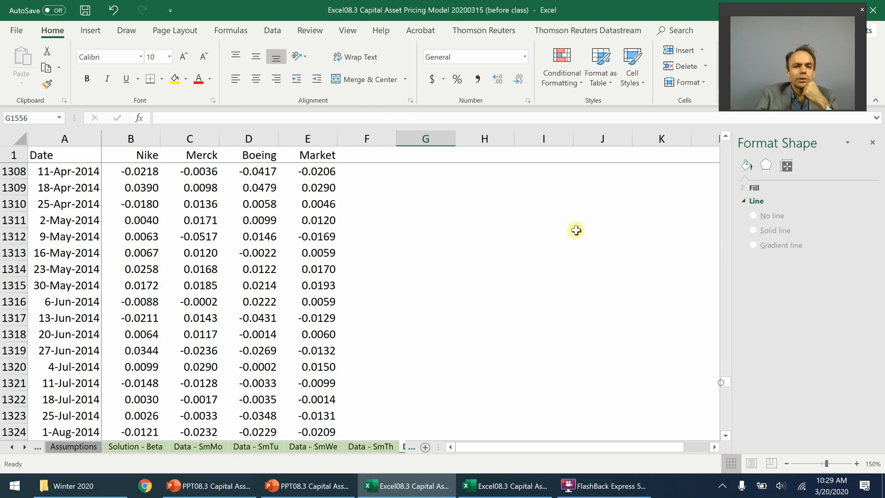
pyautogui.click(724, 234)
pyautogui.click(724, 235)
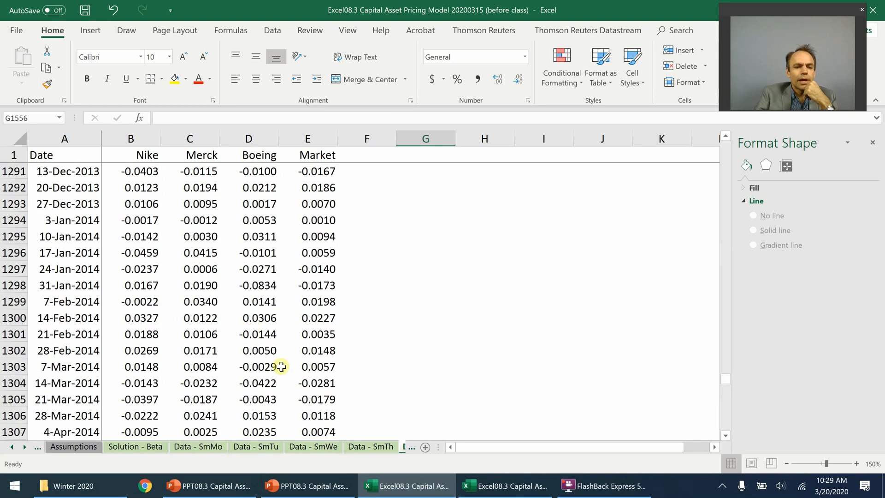
pyautogui.click(65, 412)
pyautogui.click(134, 415)
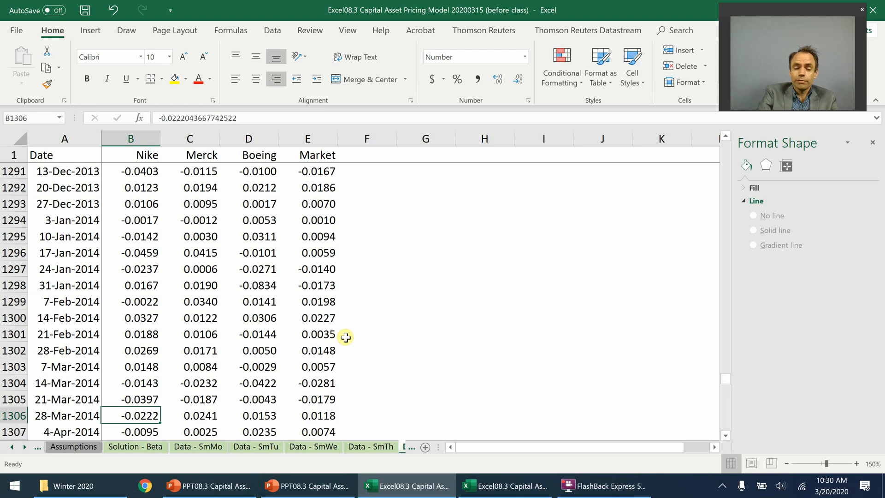
pyautogui.hotkey('ctrl', 'shift', 'Down')
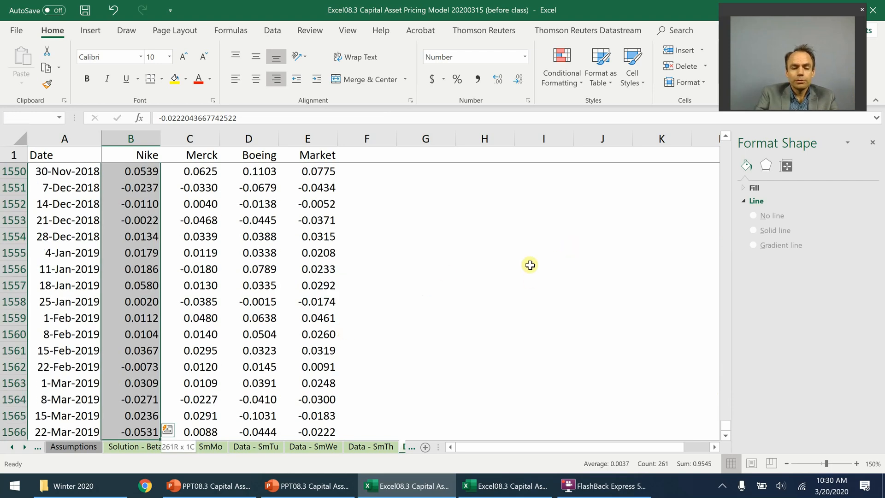
# - Add the Market returns for the same dates (E1306:E1566) to the selection, keeping the Nike range selected
pyautogui.click(725, 201)
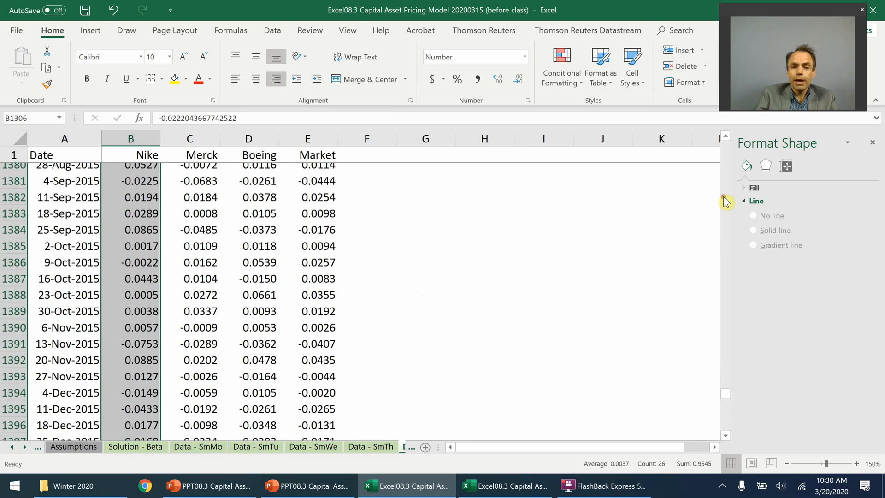
pyautogui.click(723, 200)
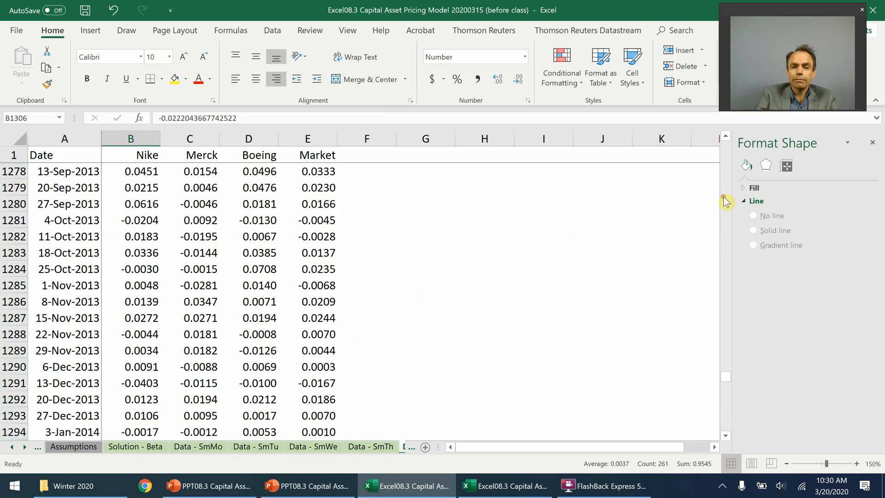
pyautogui.click(727, 389)
pyautogui.keyDown('ctrl'); pyautogui.click(316, 350); pyautogui.keyUp('ctrl')
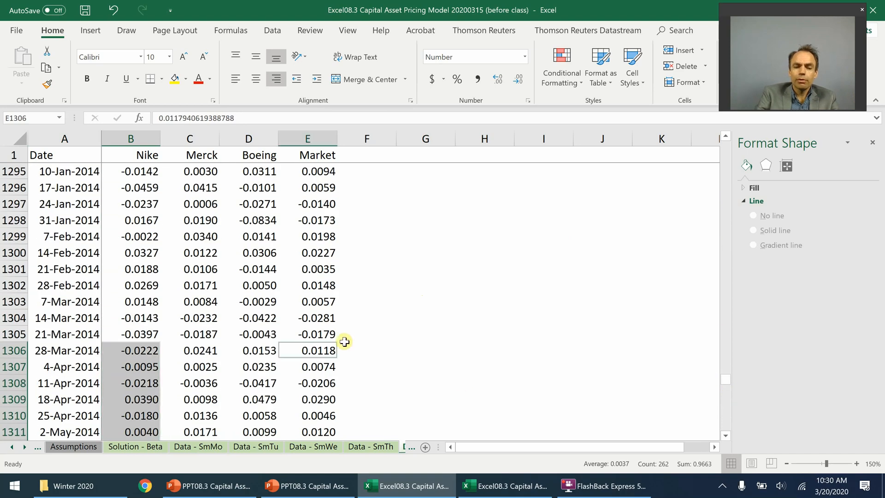
pyautogui.hotkey('ctrl', 'shift', 'Down')
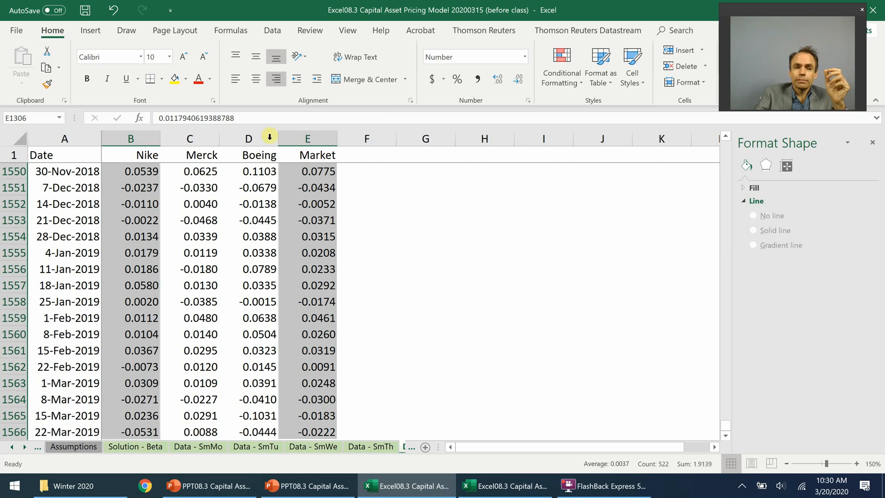
# - Insert a markers-only scatter chart from the selected Nike and Market returns
pyautogui.click(90, 31)
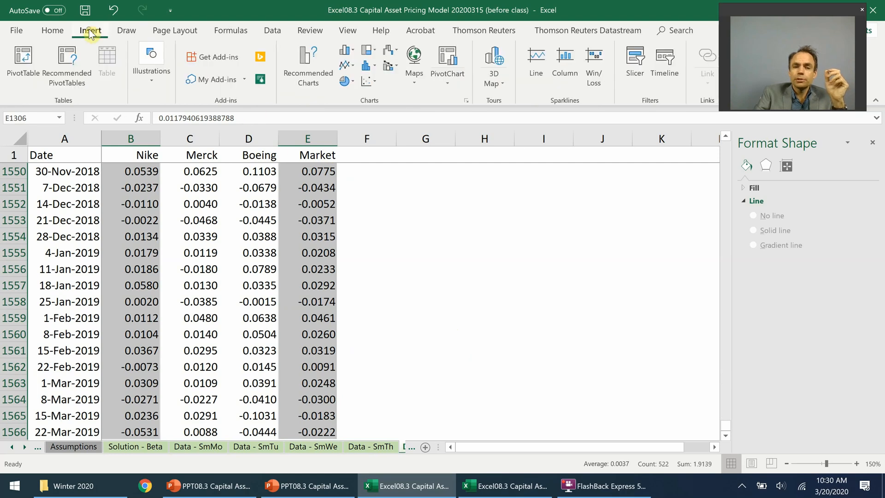
pyautogui.click(367, 87)
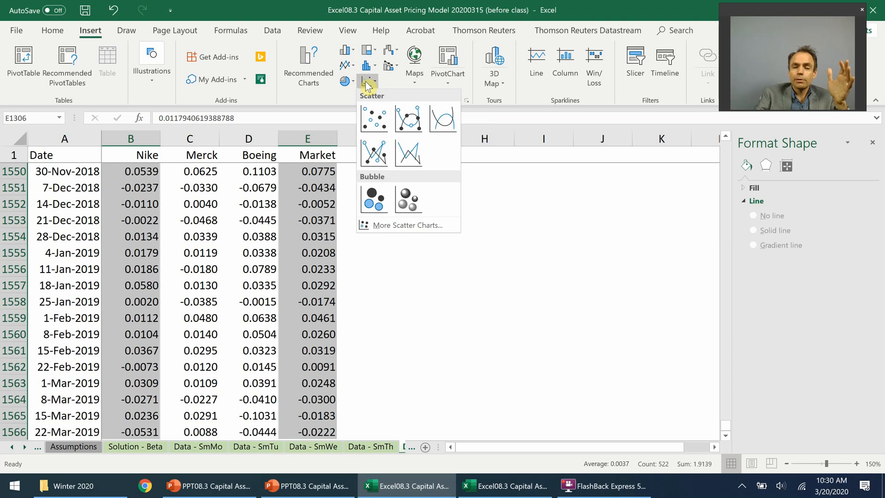
pyautogui.click(374, 119)
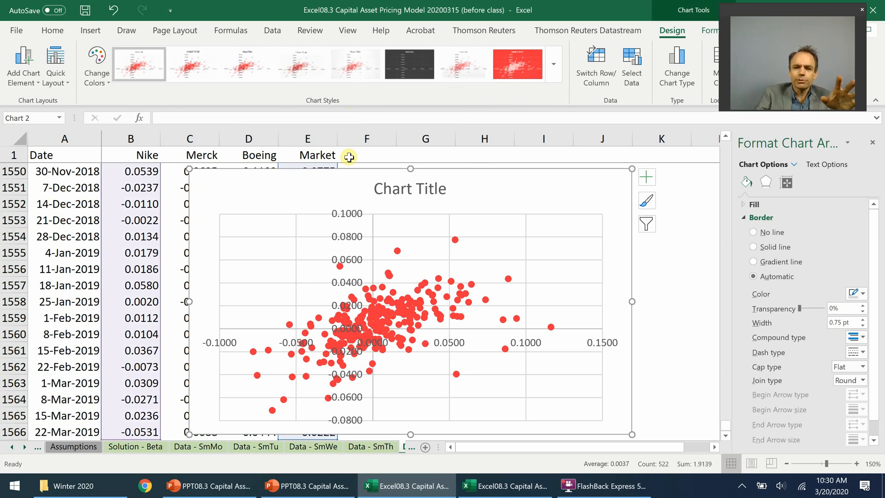
# - Edit the scatter chart's series formula so the X values use the Market returns in $E$1306:$E$1566
pyautogui.click(375, 319)
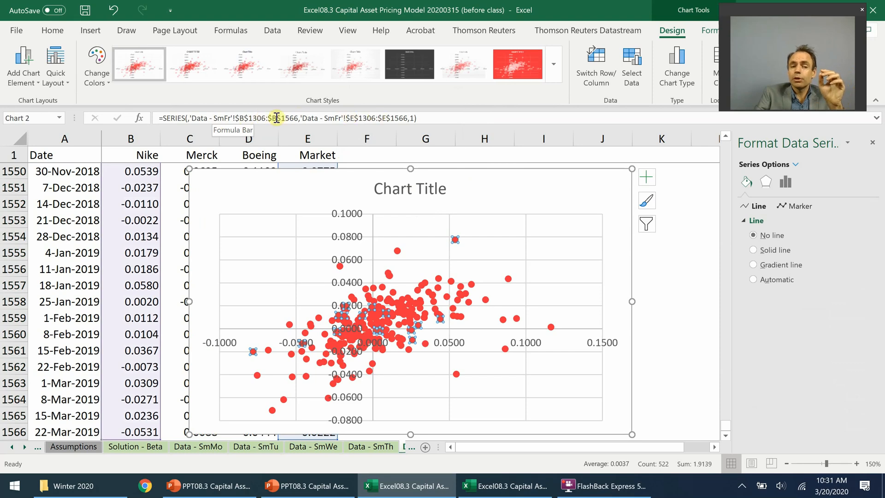
pyautogui.click(244, 119)
pyautogui.press('BackSpace')
pyautogui.write('e')
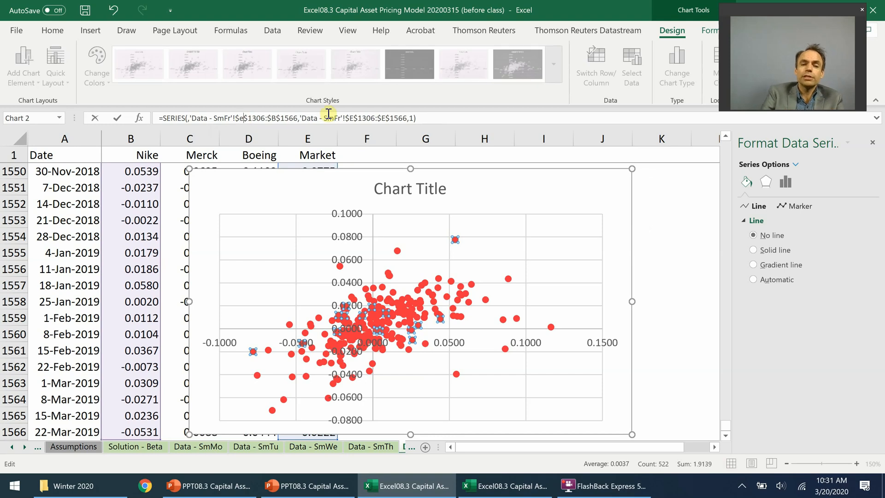
pyautogui.click(279, 115)
pyautogui.press('BackSpace')
pyautogui.write('e')
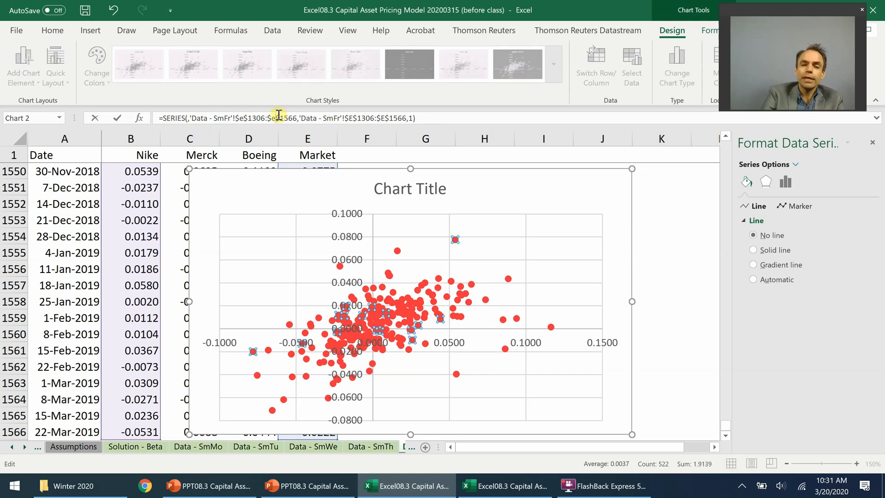
# - Edit the scatter chart's series formula so the Y values use the Nike returns in $B$1306:$B$1566
pyautogui.click(353, 118)
pyautogui.press('BackSpace')
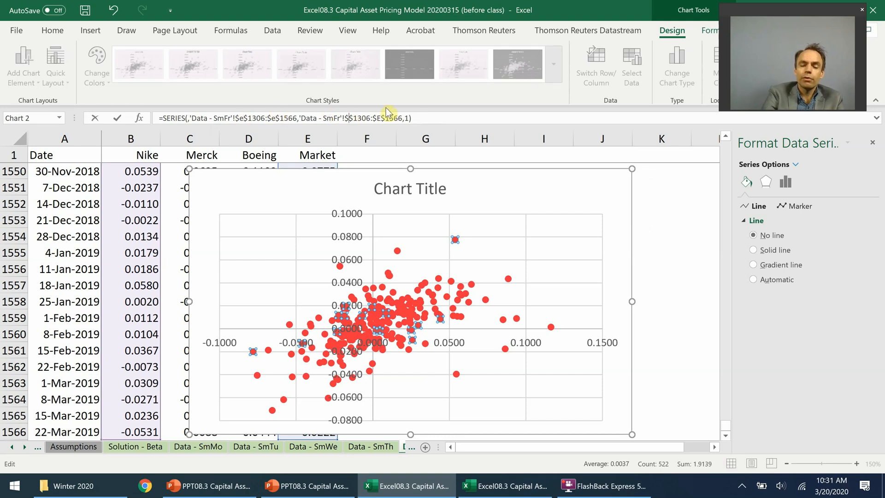
pyautogui.write('b')
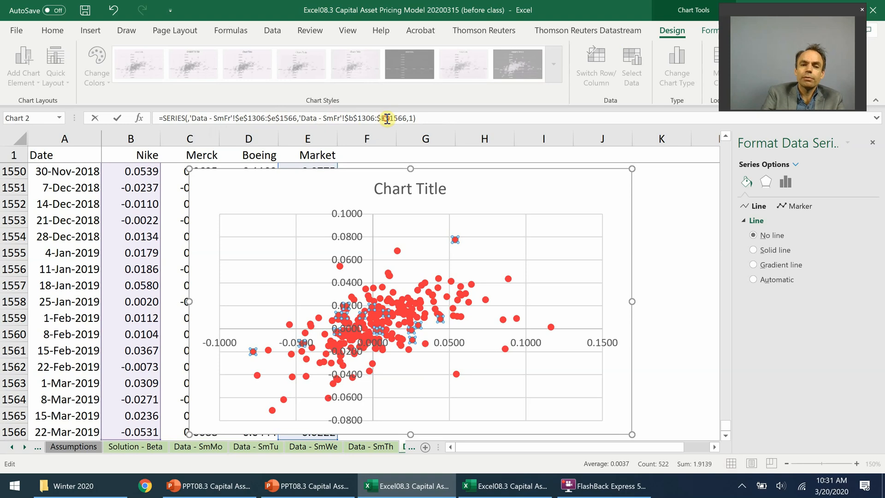
pyautogui.click(387, 118)
pyautogui.press('BackSpace')
pyautogui.write('b')
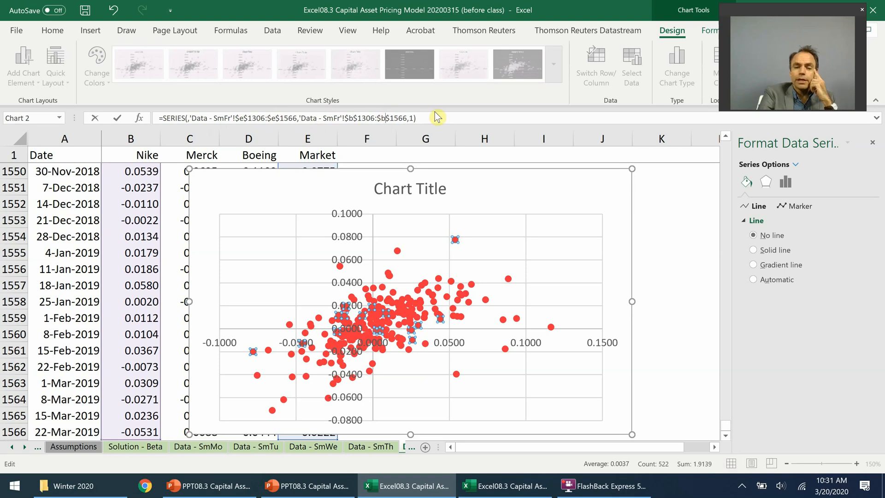
pyautogui.press('Return')
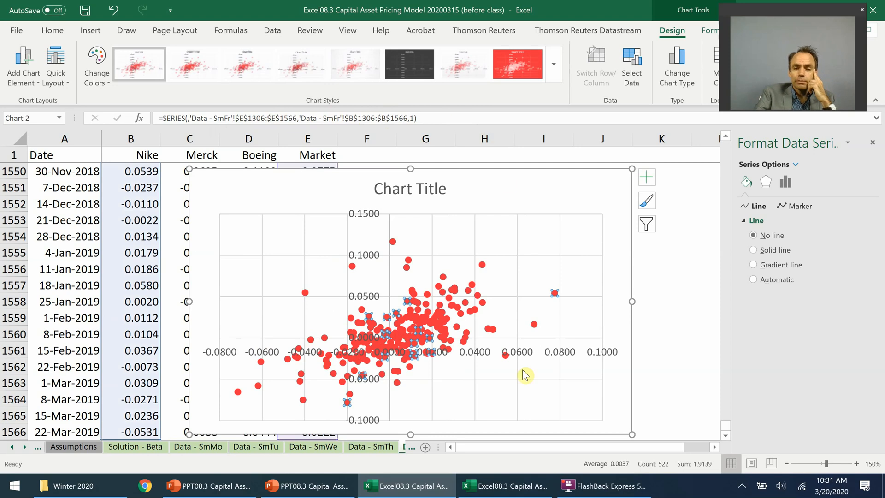
# - Delete the scatter chart's title
pyautogui.click(414, 190)
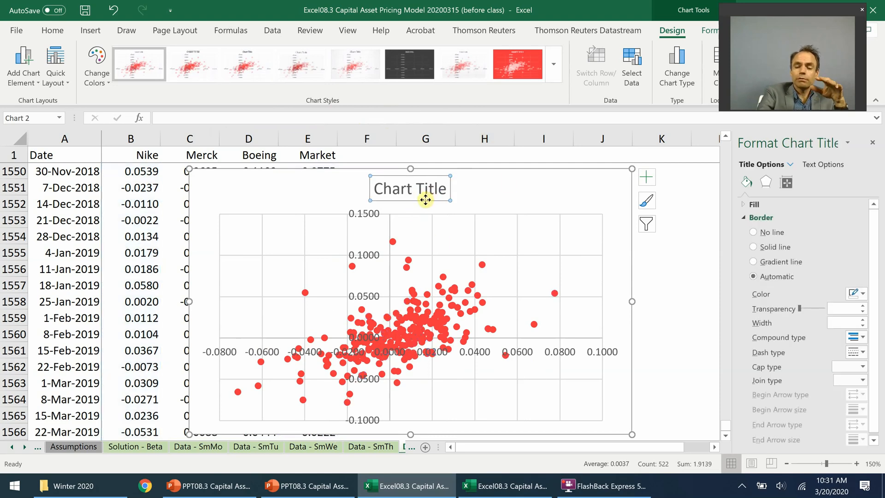
pyautogui.press('Delete')
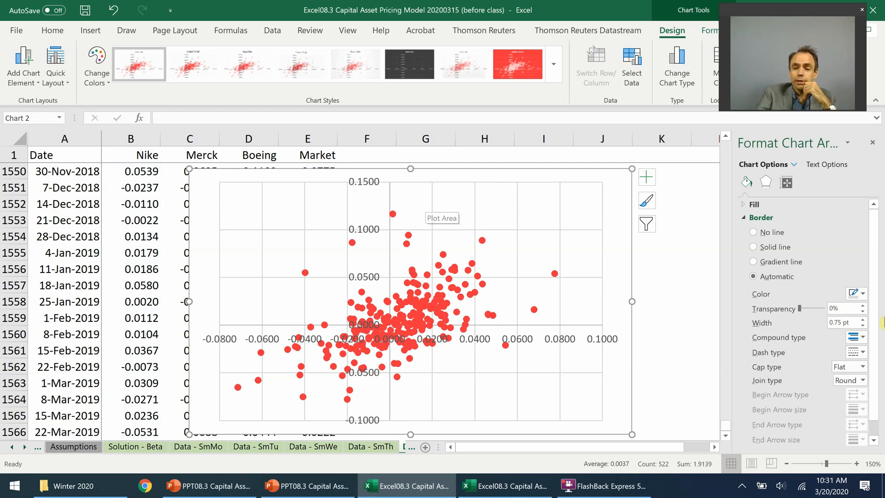
pyautogui.scroll(-1, 873, 341)
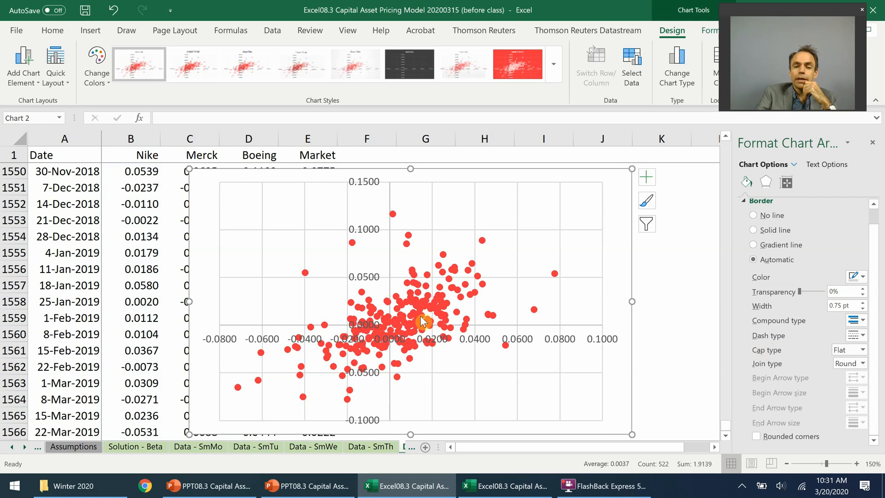
# - Add a linear trendline to the return points, displaying its equation and R-squared value on the chart
pyautogui.click(426, 339)
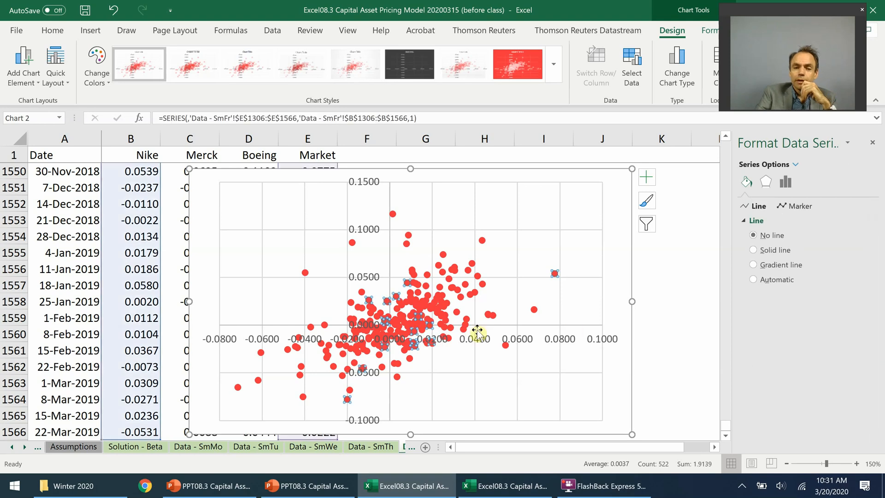
pyautogui.rightClick(424, 312)
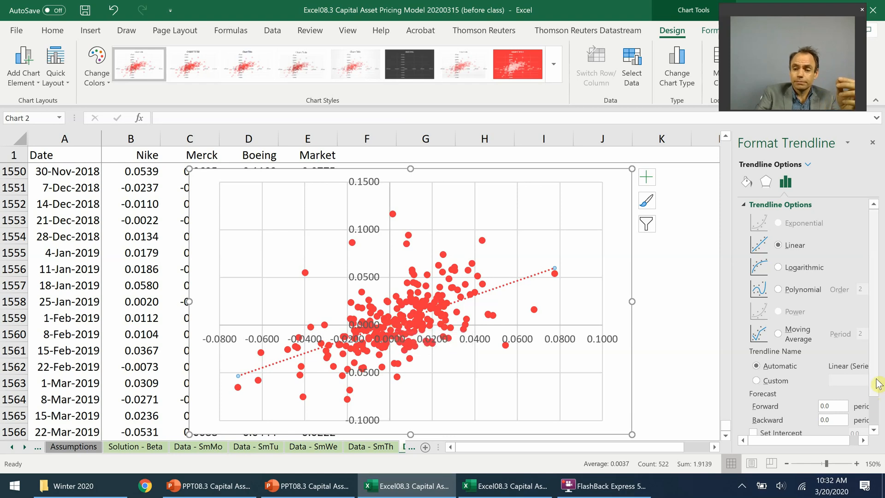
pyautogui.scroll(-2, 880, 414)
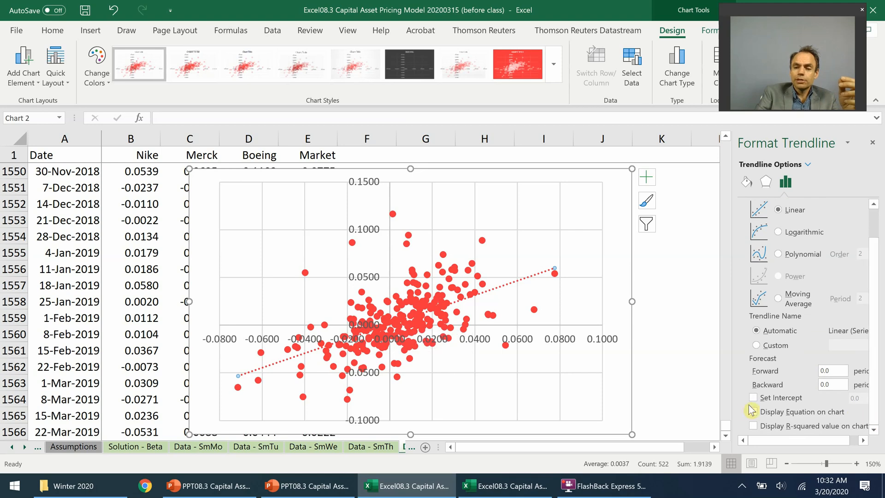
pyautogui.click(753, 412)
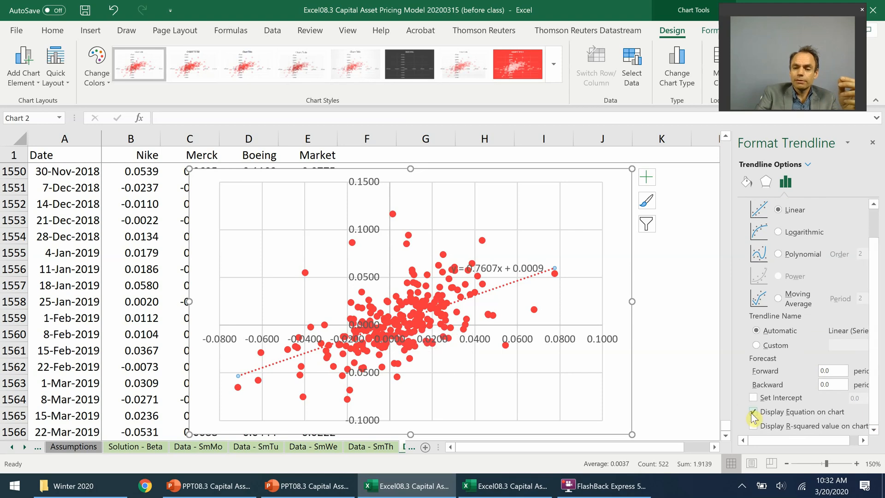
pyautogui.click(754, 426)
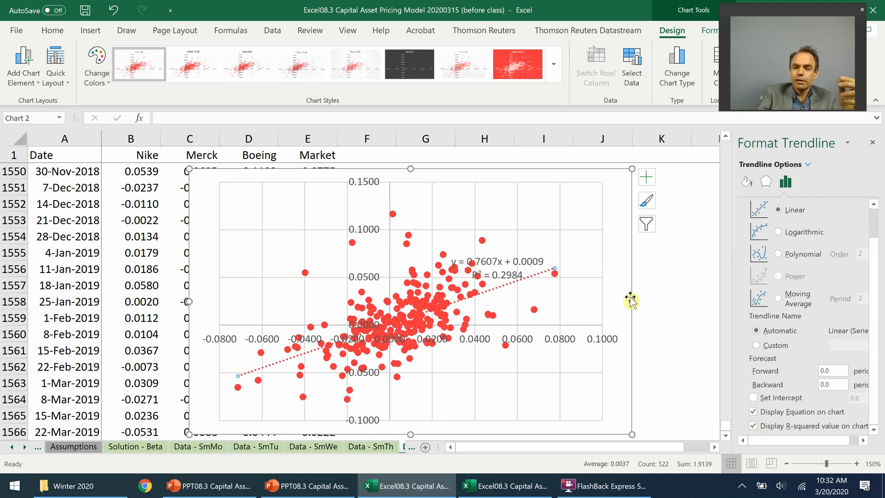
# - Move the trendline equation label to clear space above the line and replace its y with "Nike stock returns"
pyautogui.click(527, 253)
pyautogui.moveTo(524, 252); pyautogui.dragTo(572, 226)
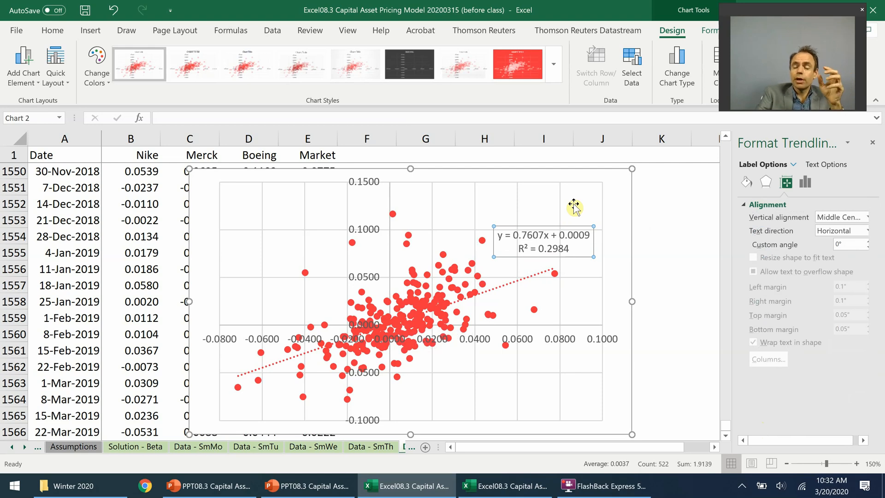
pyautogui.click(502, 236)
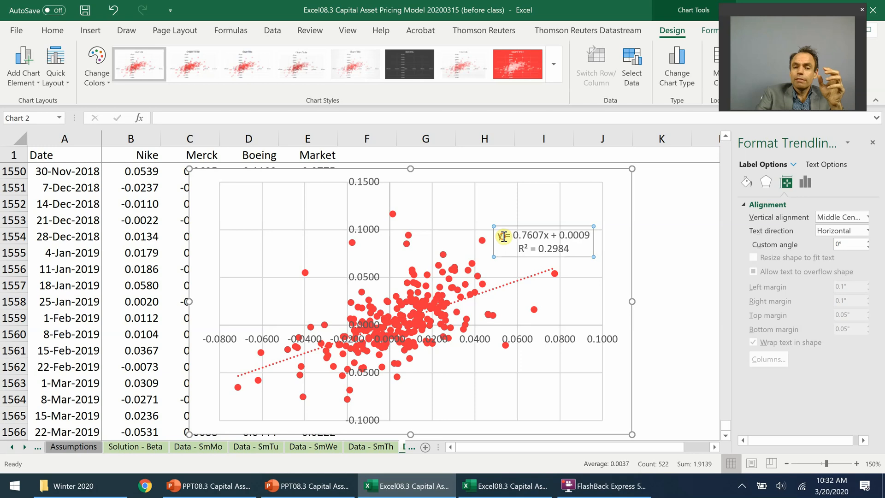
pyautogui.press('BackSpace')
pyautogui.write('Nike')
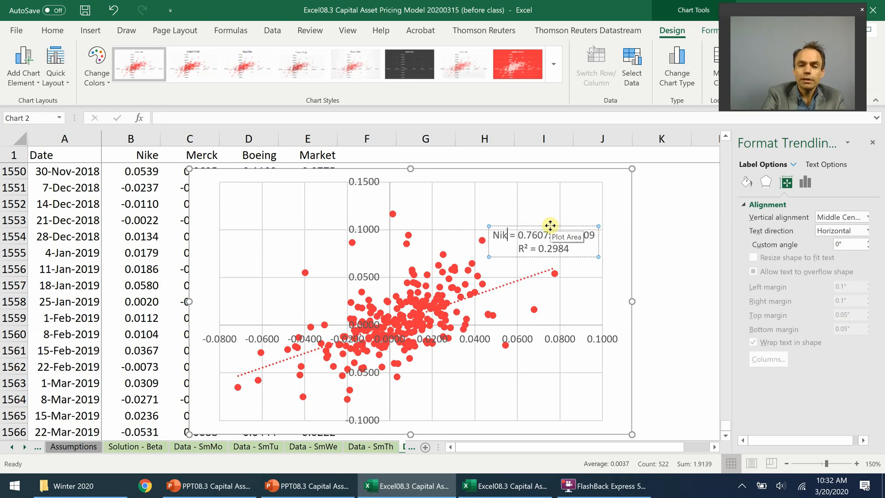
pyautogui.write(' stock return')
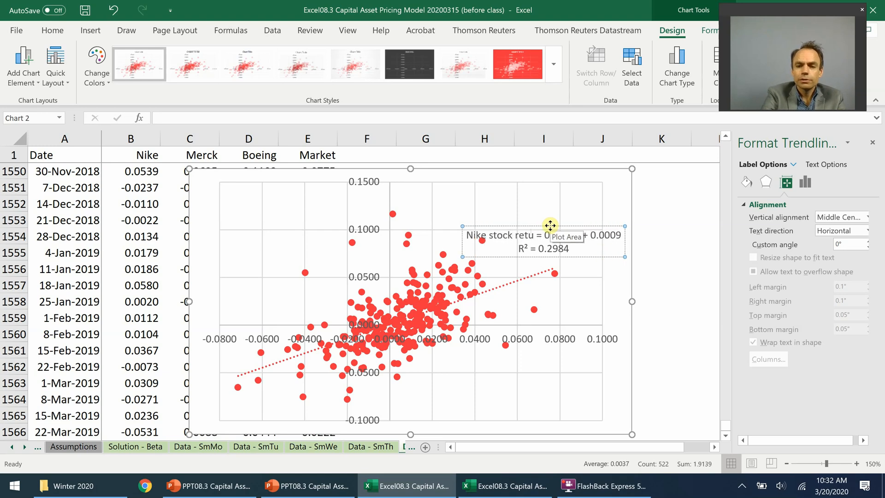
pyautogui.write('s')
# - Replace the x in the trendline equation with "Market returns" and move the label up clear of most points
pyautogui.click(587, 235)
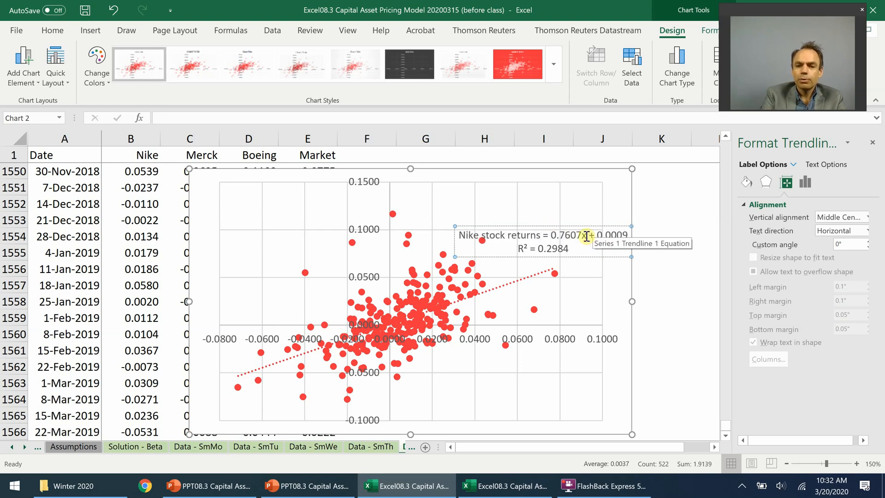
pyautogui.press('BackSpace')
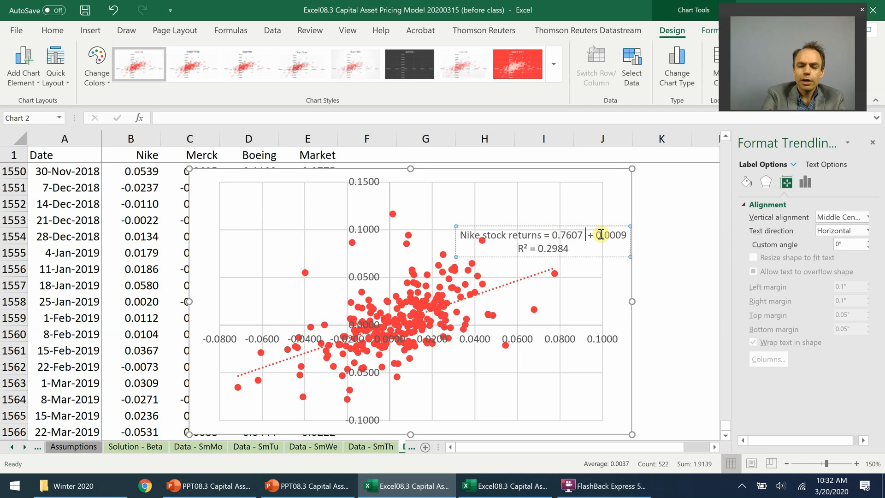
pyautogui.write('Makr')
pyautogui.press('BackSpace')
pyautogui.press('BackSpace')
pyautogui.write('rket returns')
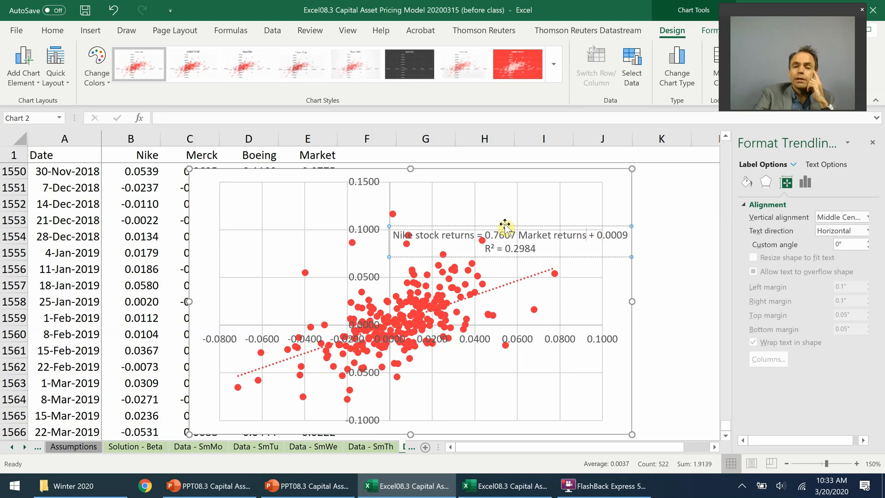
pyautogui.moveTo(504, 195); pyautogui.dragTo(504, 196)
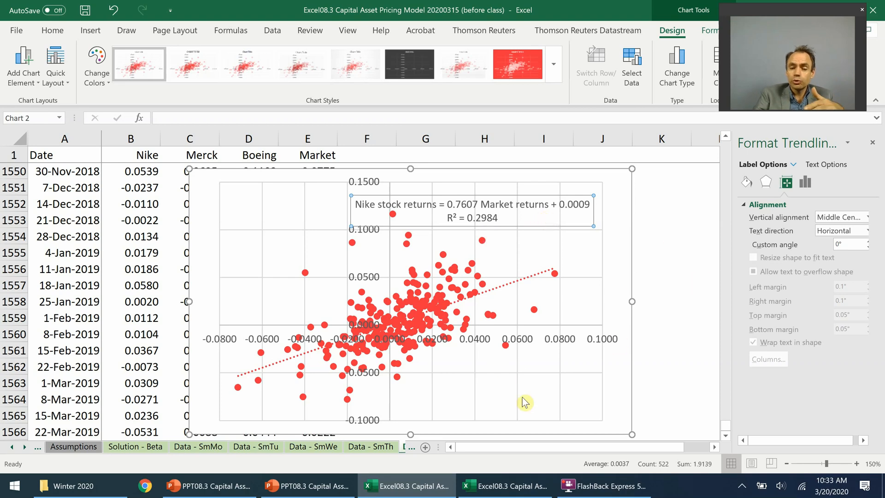
# - Switch to the after-class Excel workbook and view the Solution - Nike scat Fr chart for comparison
pyautogui.click(525, 485)
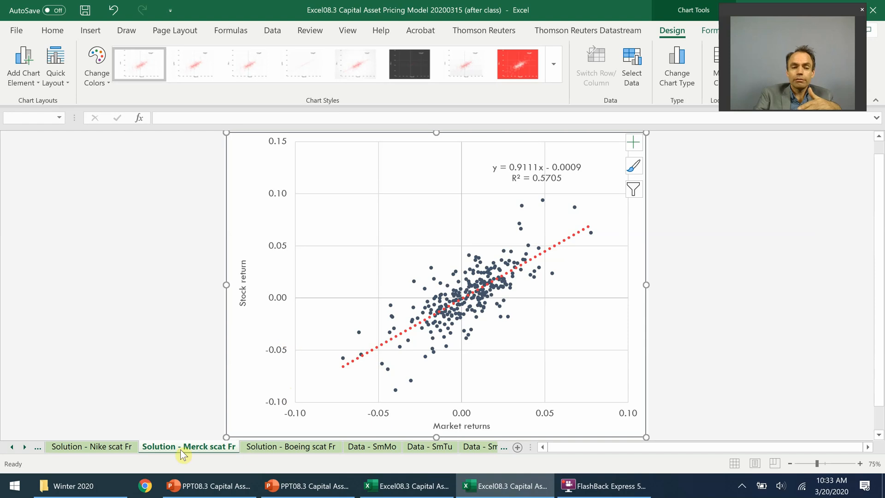
pyautogui.hotkey('ctrl', 'pageup')
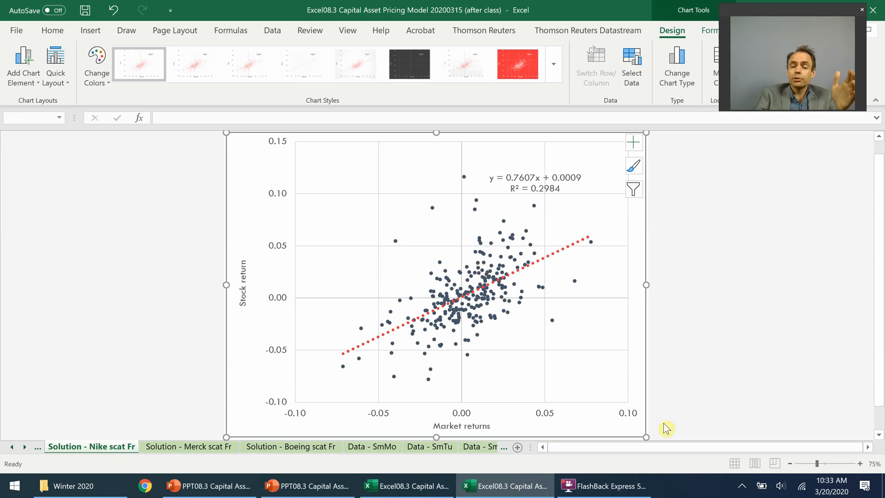
pyautogui.moveTo(607, 492)
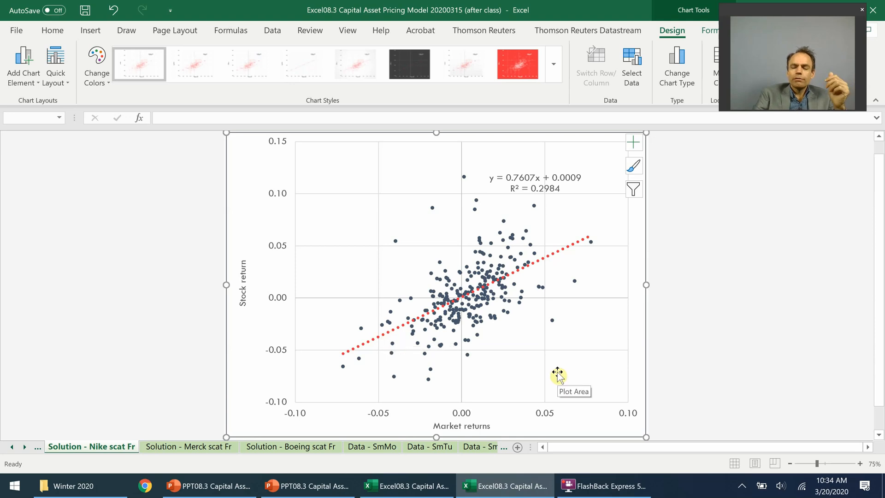
# - Switch to the before-class PowerPoint and highlight the slide 9 instruction on regression with "Data analysis"
pyautogui.click(338, 485)
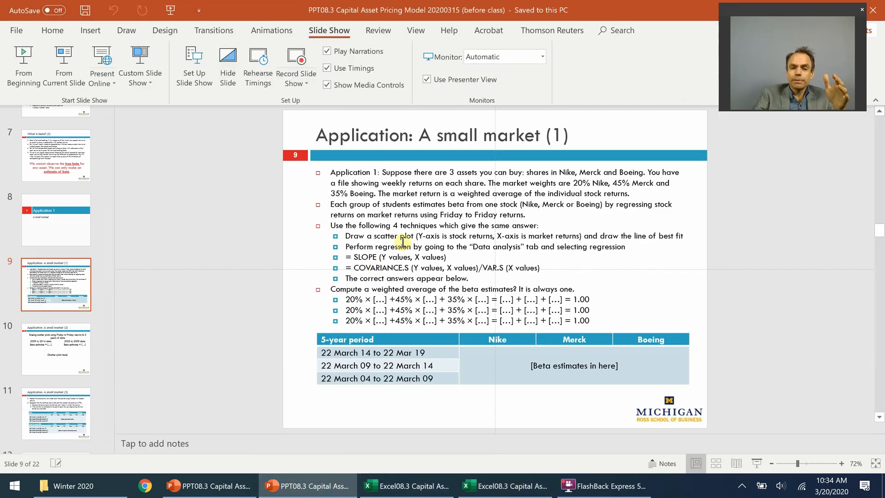
pyautogui.moveTo(385, 246); pyautogui.dragTo(526, 247)
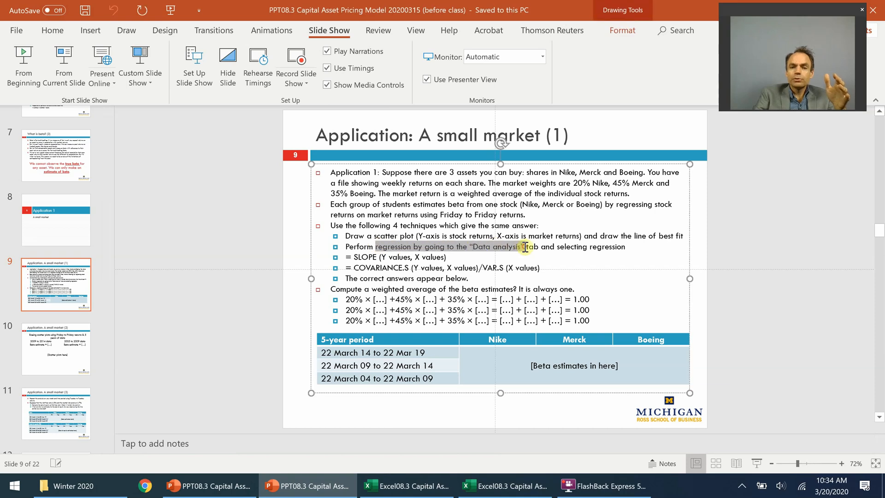
pyautogui.click(53, 30)
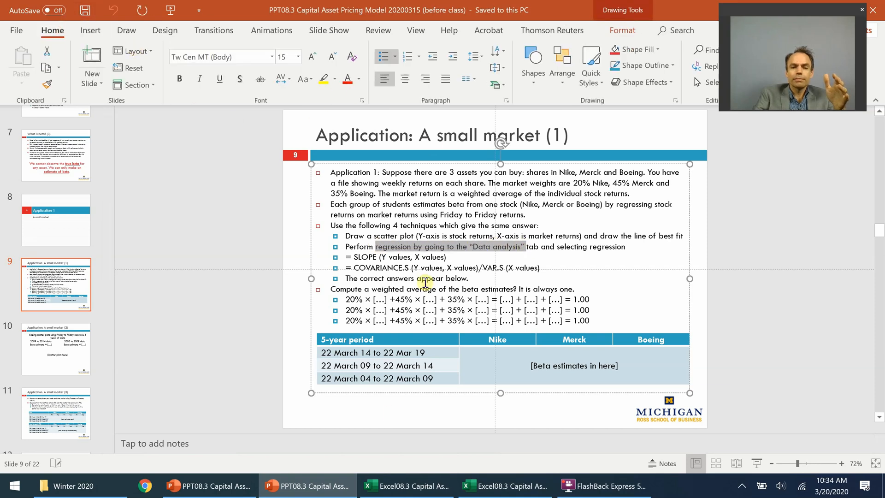
# - Switch back to the before-class Excel workbook and move the scatter chart beside the Market column to uncover the returns
pyautogui.click(400, 488)
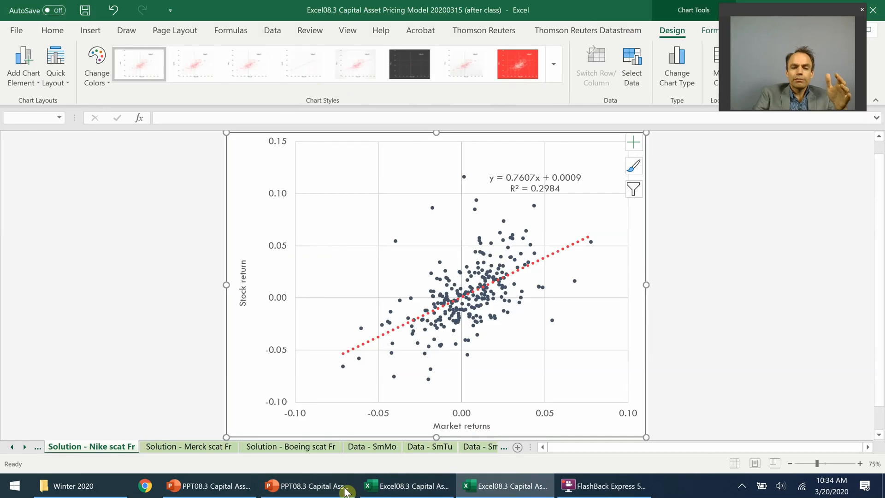
pyautogui.click(394, 486)
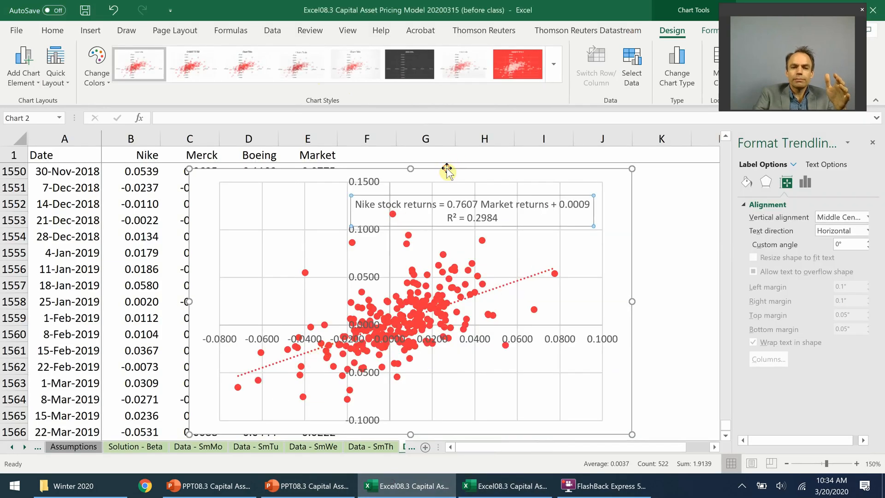
pyautogui.moveTo(447, 170); pyautogui.dragTo(616, 175)
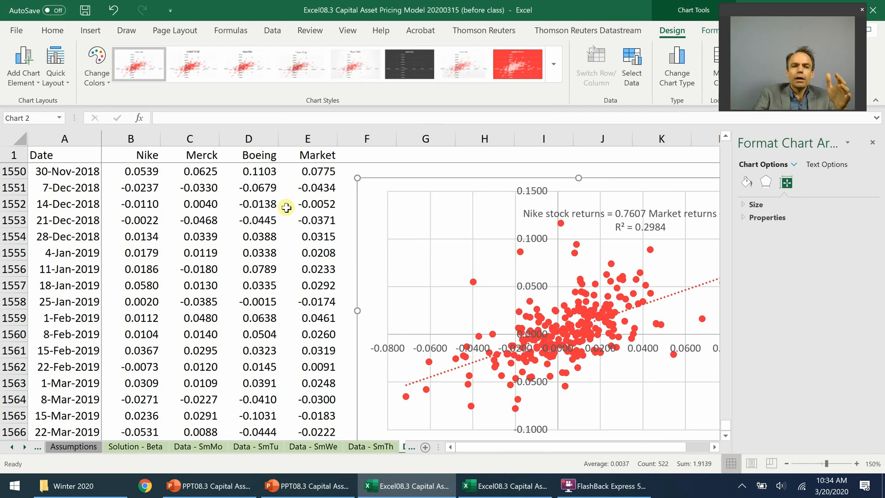
# - Start the Regression tool from the Data Analysis toolset on the Friday returns sheet
pyautogui.click(224, 233)
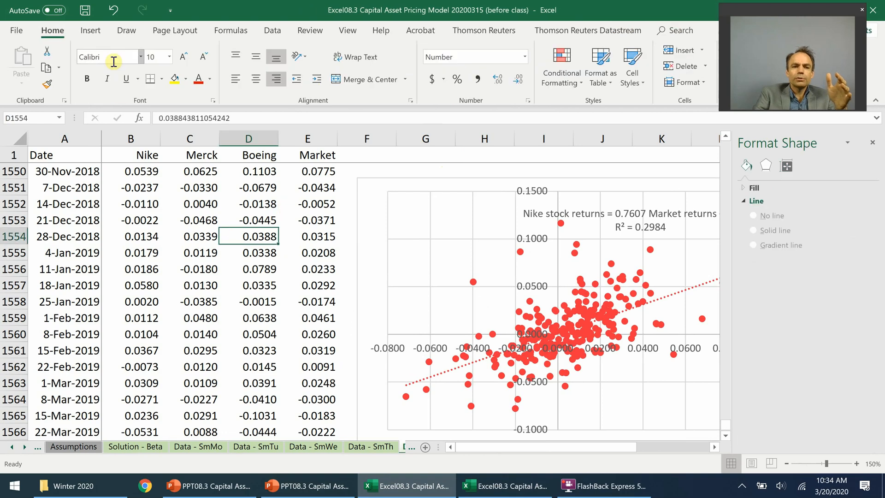
pyautogui.click(266, 32)
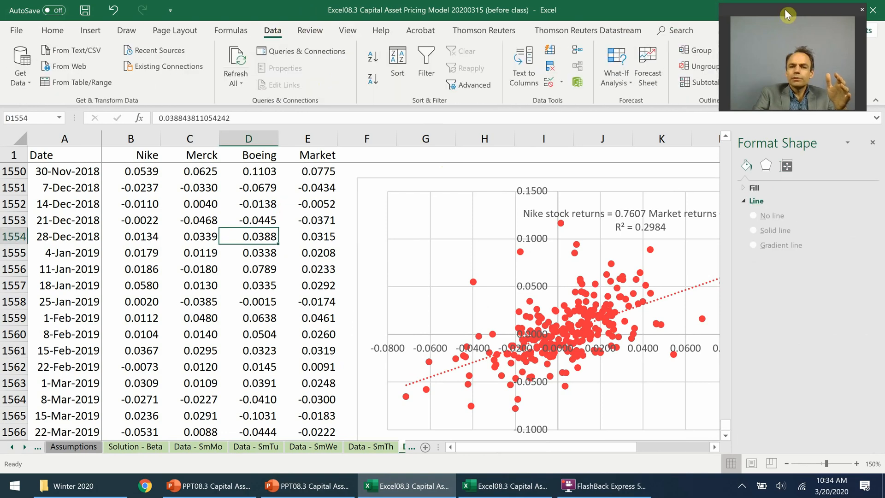
pyautogui.moveTo(786, 16); pyautogui.dragTo(804, 171)
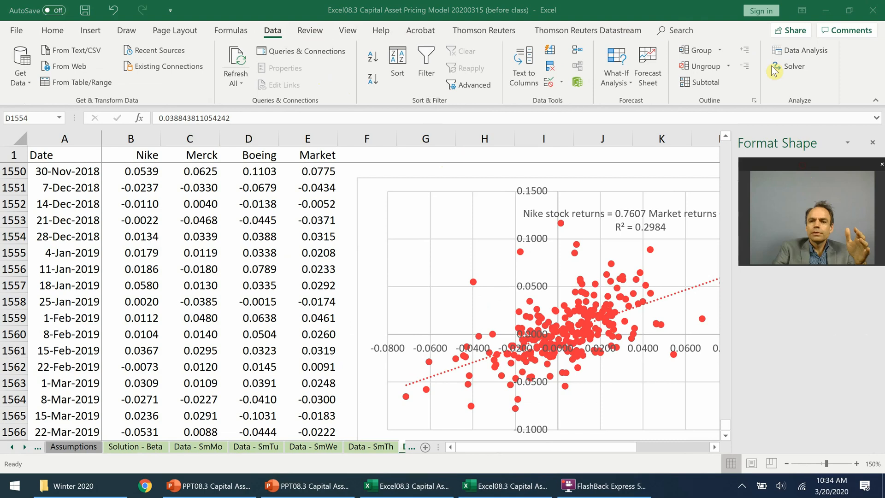
pyautogui.click(795, 52)
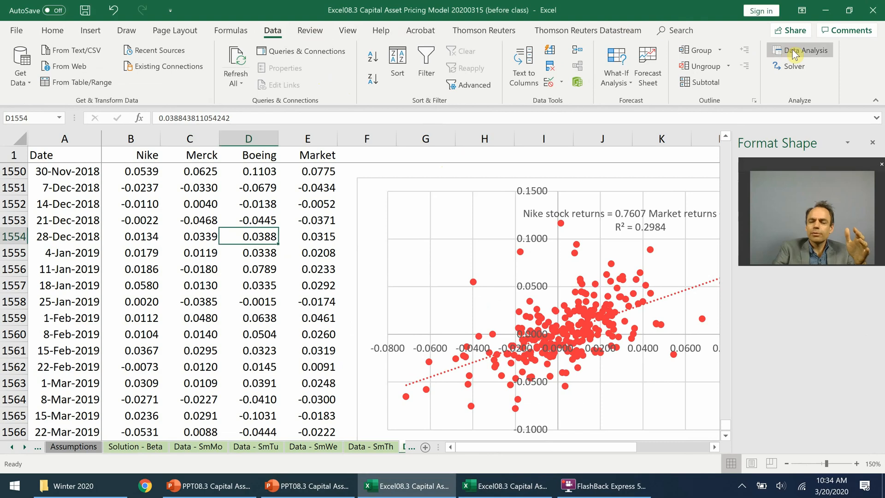
pyautogui.click(795, 52)
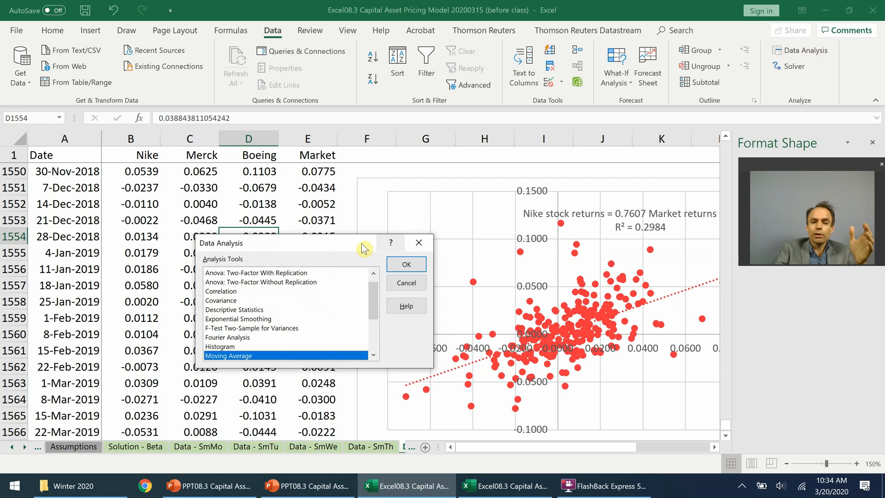
pyautogui.moveTo(364, 244); pyautogui.dragTo(507, 159)
pyautogui.moveTo(521, 224); pyautogui.dragTo(521, 253)
pyautogui.click(387, 224)
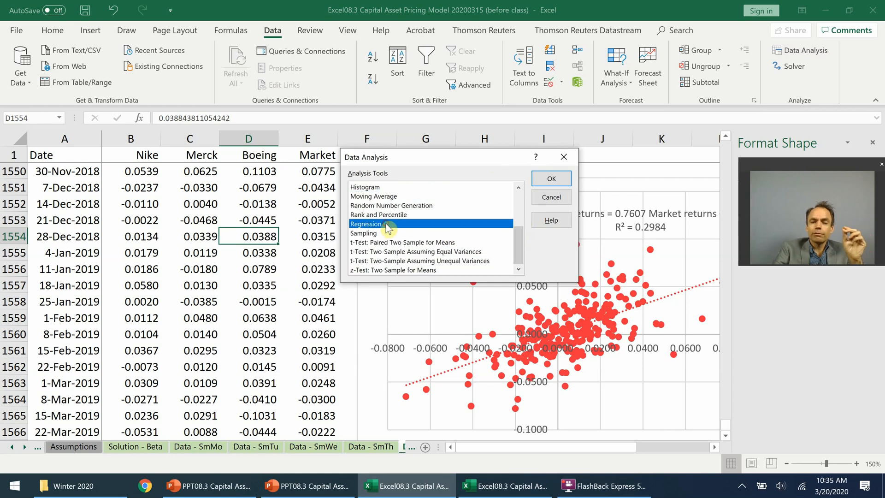
pyautogui.click(552, 180)
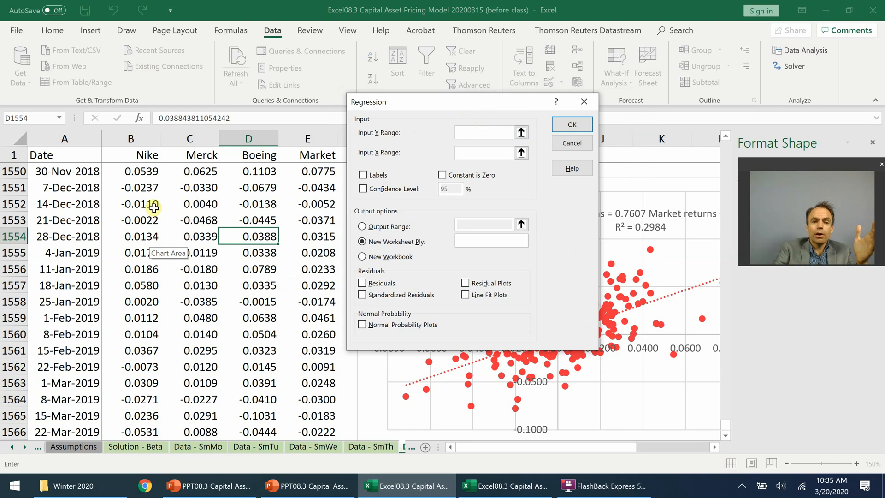
# - Set the regression's Input Y Range to the Nike returns from 28-Mar-2014 to 22-Mar-2019, $B$1306:$B$1566
pyautogui.click(726, 365)
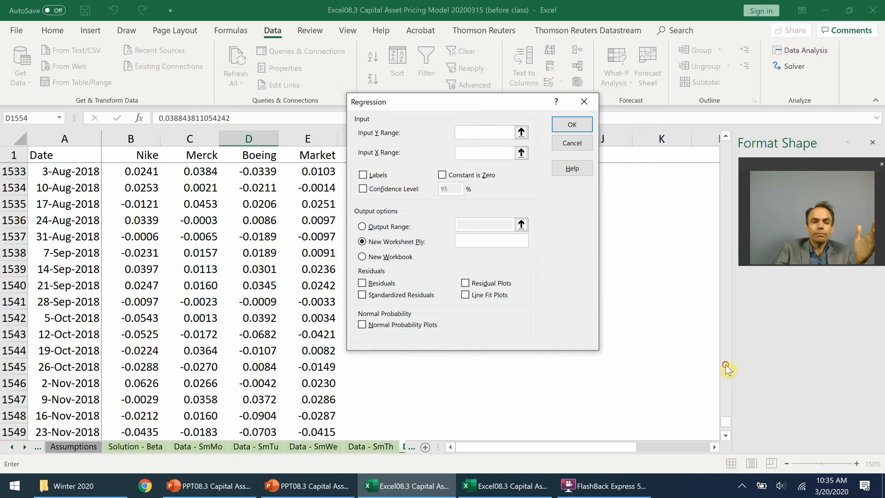
pyautogui.click(726, 369)
pyautogui.click(727, 368)
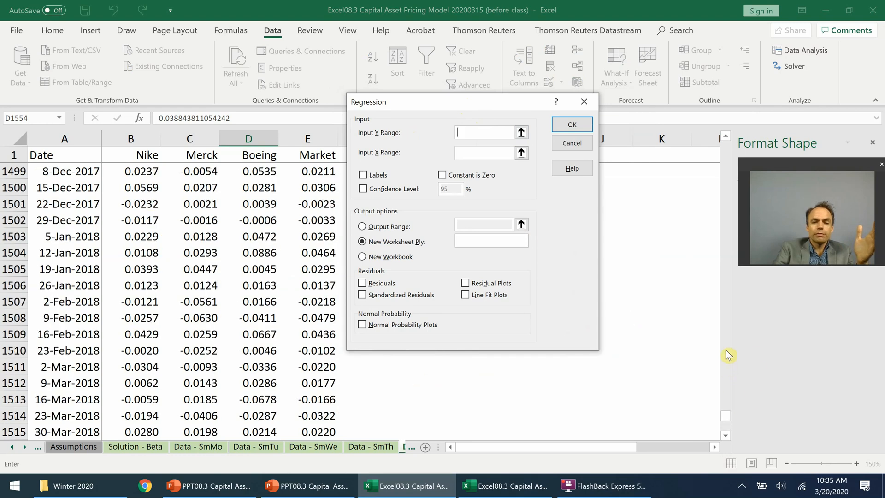
pyautogui.click(726, 345)
pyautogui.click(726, 344)
pyautogui.click(727, 344)
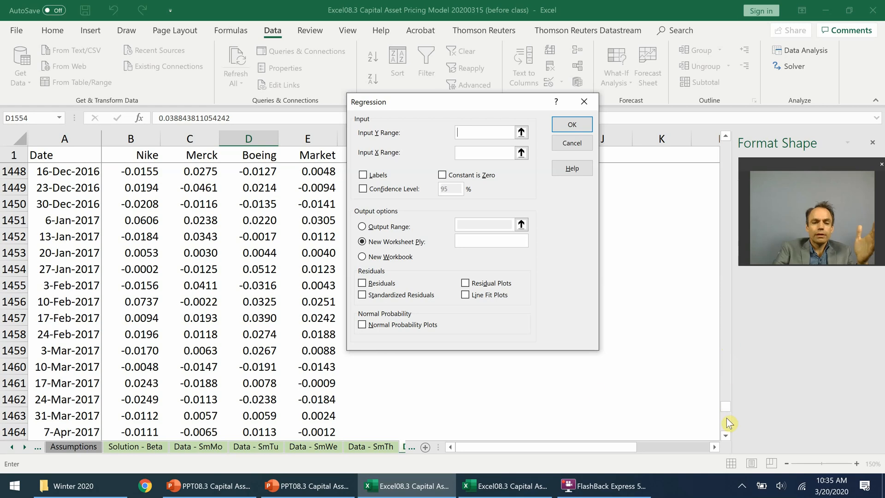
pyautogui.click(727, 345)
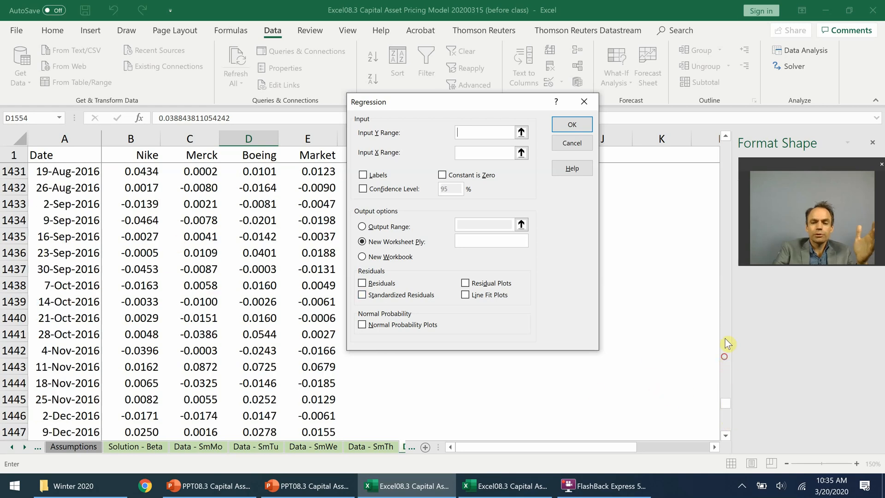
pyautogui.click(727, 345)
pyautogui.click(727, 344)
pyautogui.click(726, 335)
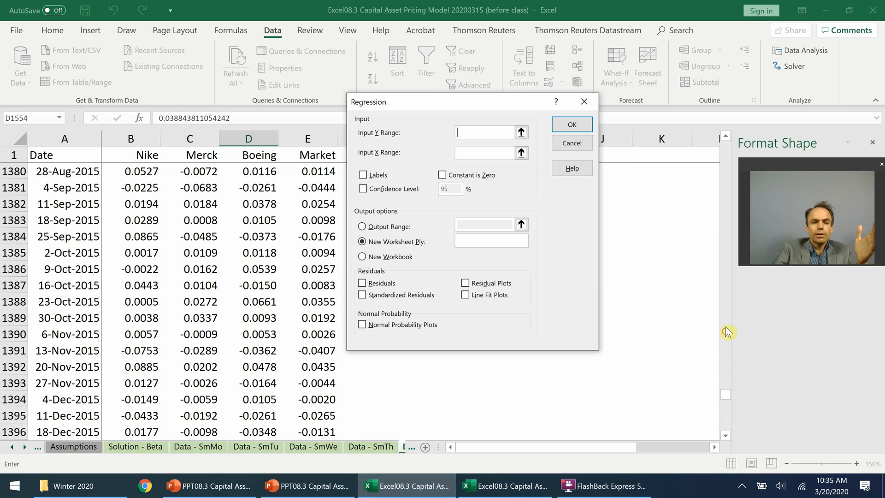
pyautogui.click(727, 331)
pyautogui.click(726, 328)
pyautogui.click(726, 323)
pyautogui.click(727, 324)
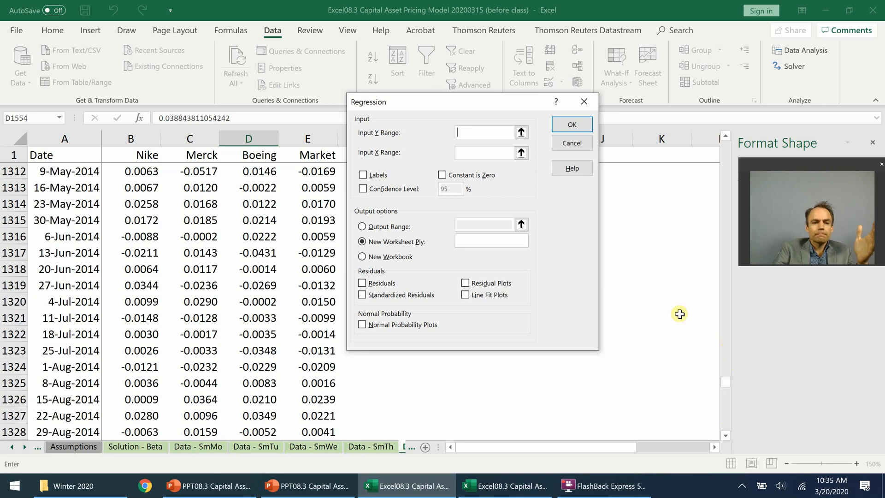
pyautogui.click(727, 282)
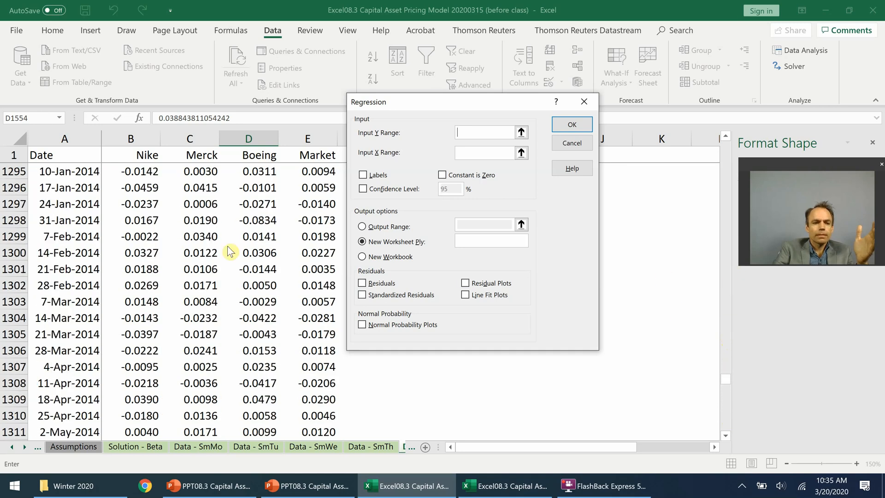
pyautogui.click(125, 348)
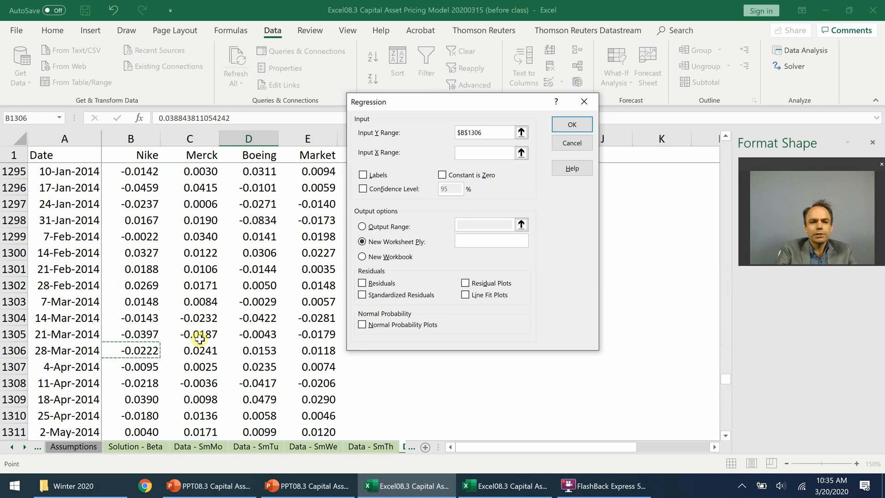
pyautogui.hotkey('ctrl', 'shift', 'Down')
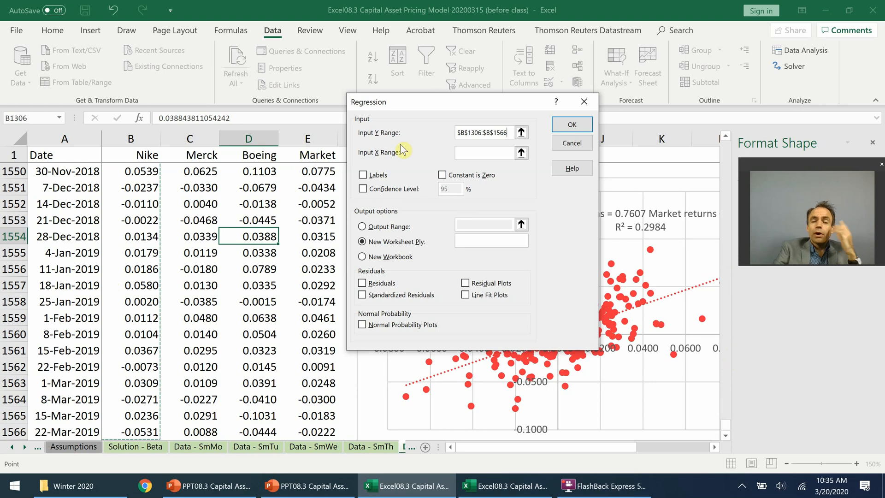
# - Set the Input X Range to the Market returns in $E$1306:$E$1566 and run the regression to a new worksheet
pyautogui.click(482, 154)
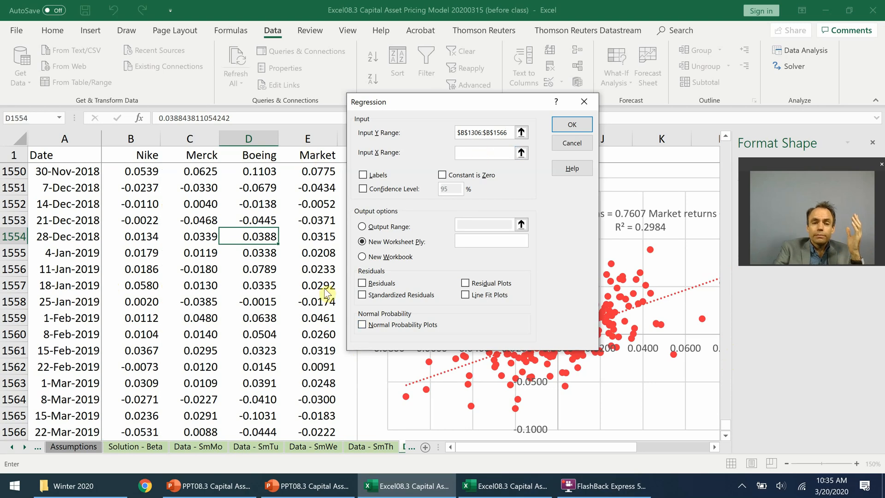
pyautogui.moveTo(726, 425); pyautogui.dragTo(726, 332)
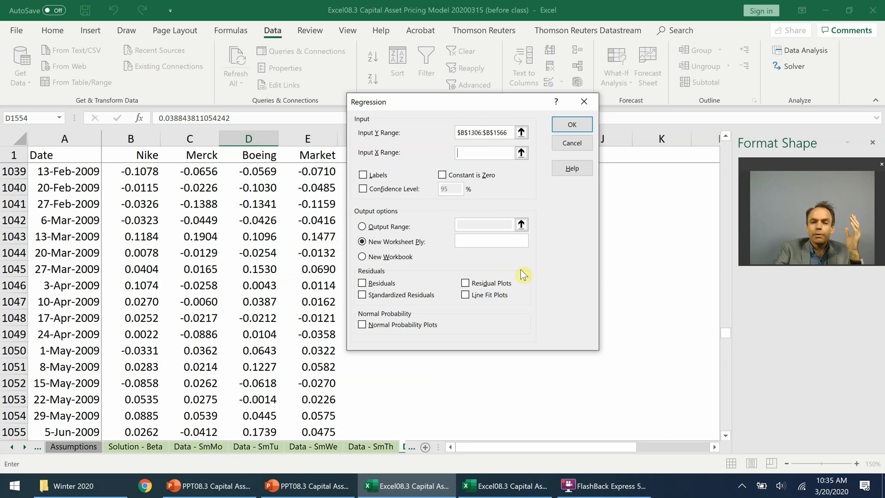
pyautogui.click(317, 281)
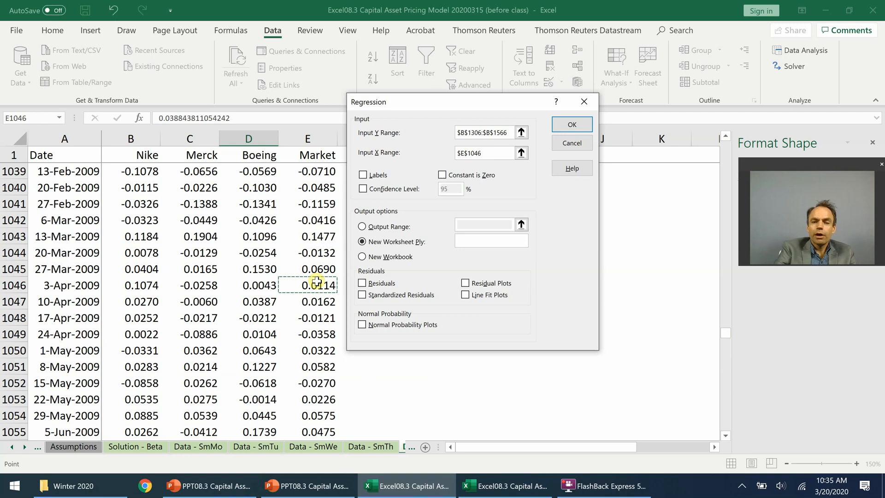
pyautogui.hotkey('ctrl', 'shift', 'Down')
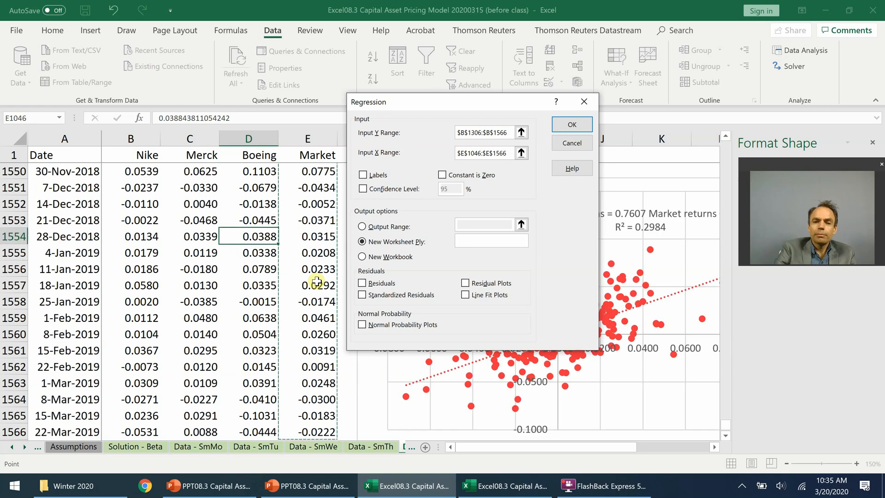
pyautogui.click(481, 152)
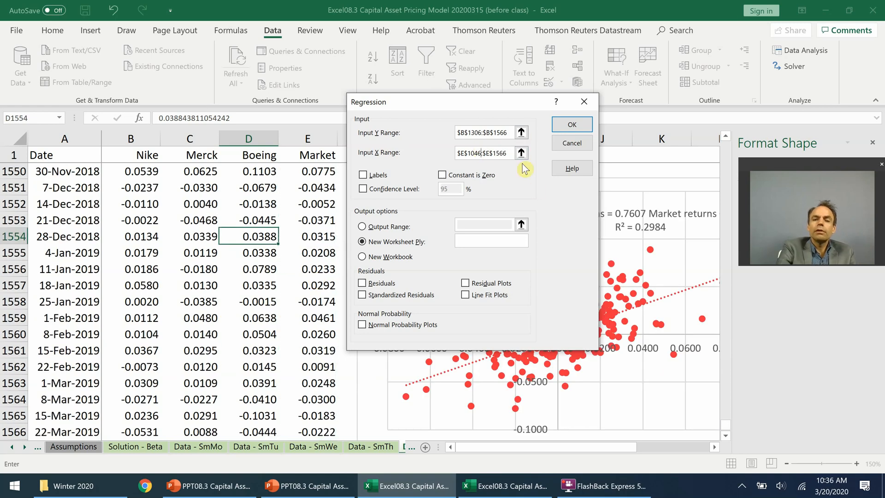
pyautogui.press('BackSpace')
pyautogui.press('BackSpace')
pyautogui.press('BackSpace')
pyautogui.write('306')
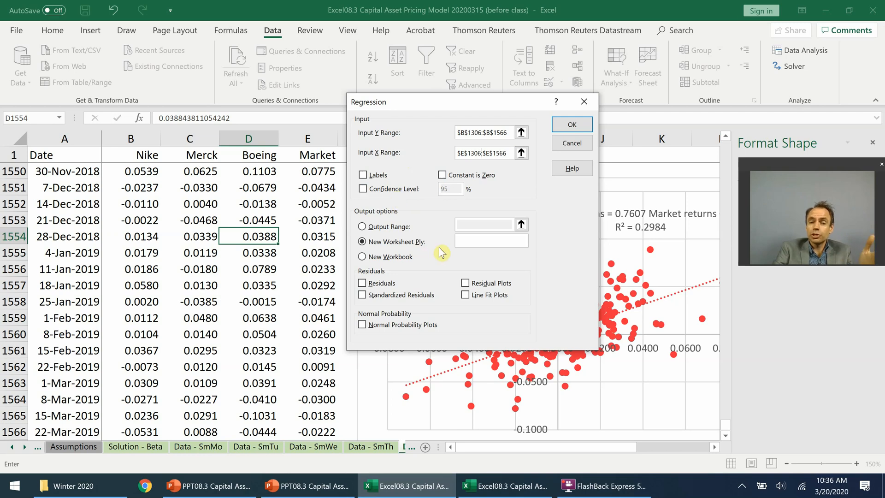
pyautogui.click(572, 127)
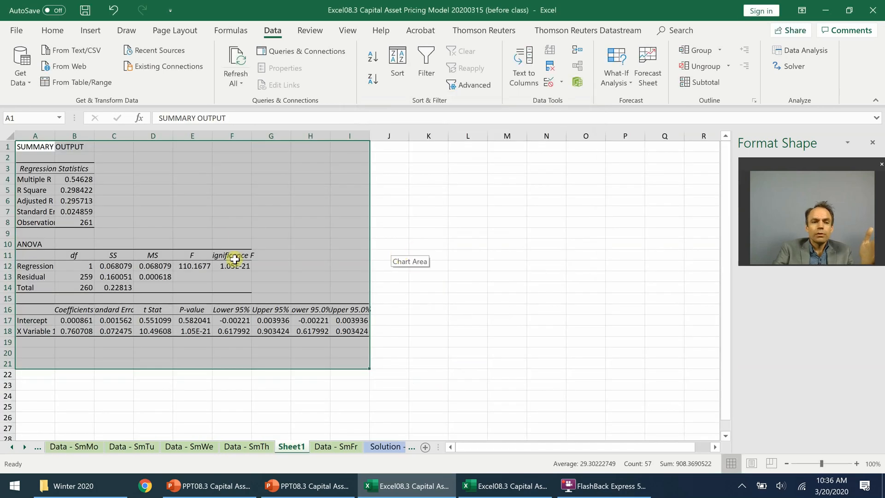
# - Widen column A of the regression output to fit its labels
pyautogui.click(135, 224)
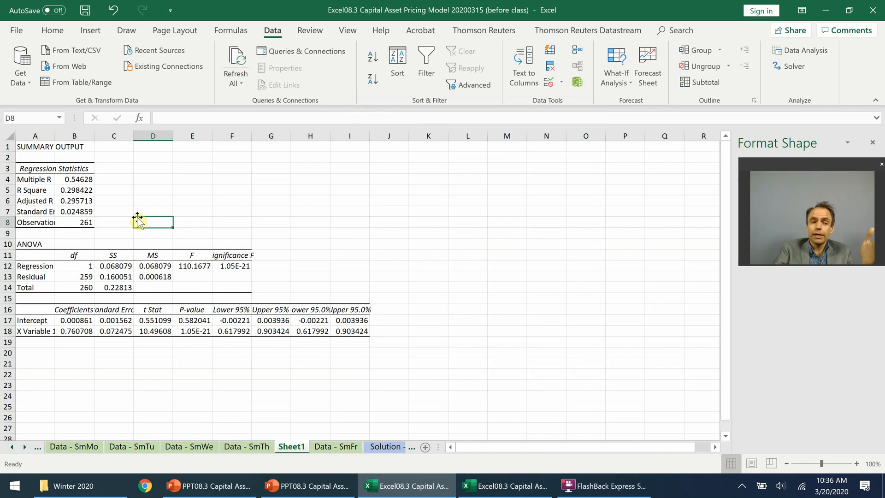
pyautogui.click(64, 332)
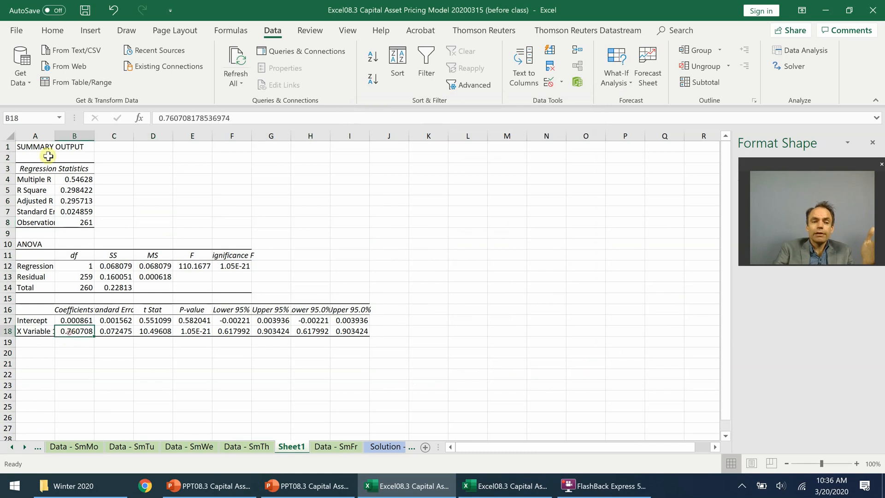
pyautogui.doubleClick(54, 134)
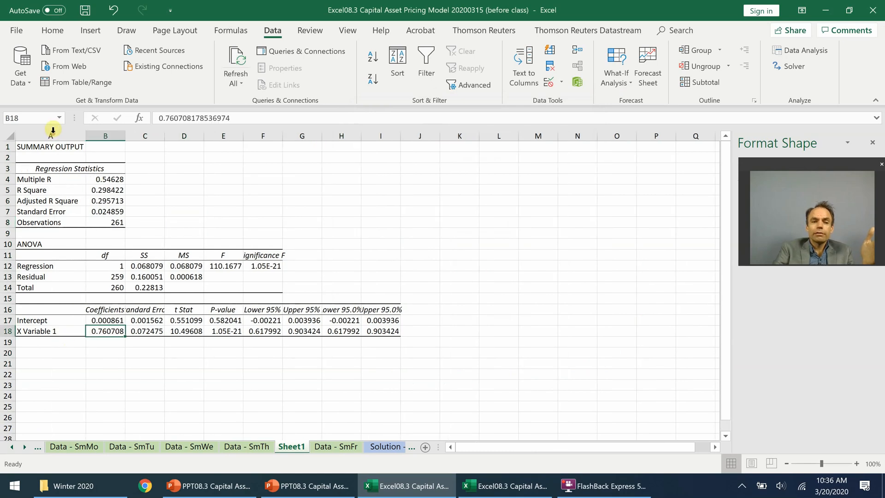
# - Shade the X Variable 1 coefficient, the Intercept coefficient and the R Square value light green
pyautogui.click(52, 31)
pyautogui.click(186, 78)
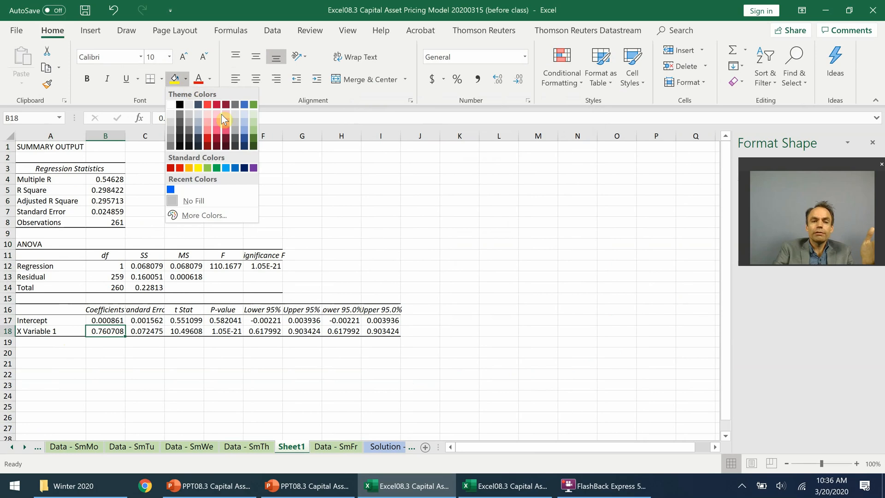
pyautogui.click(254, 124)
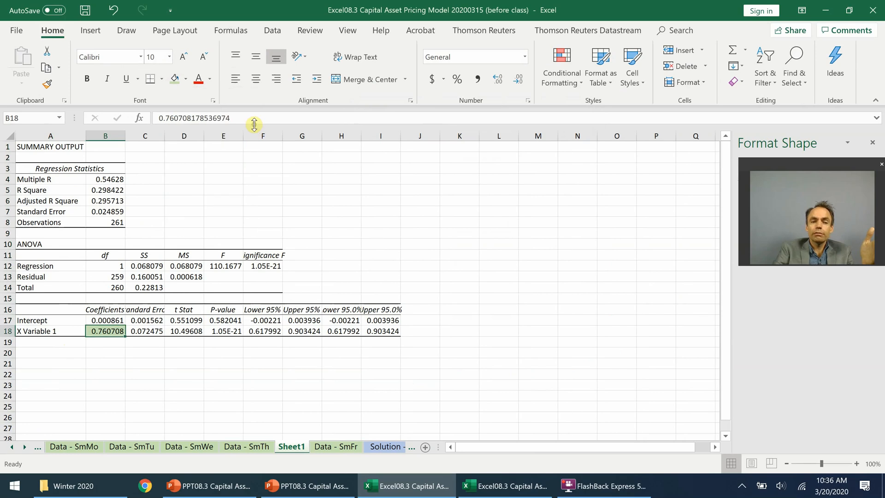
pyautogui.click(115, 320)
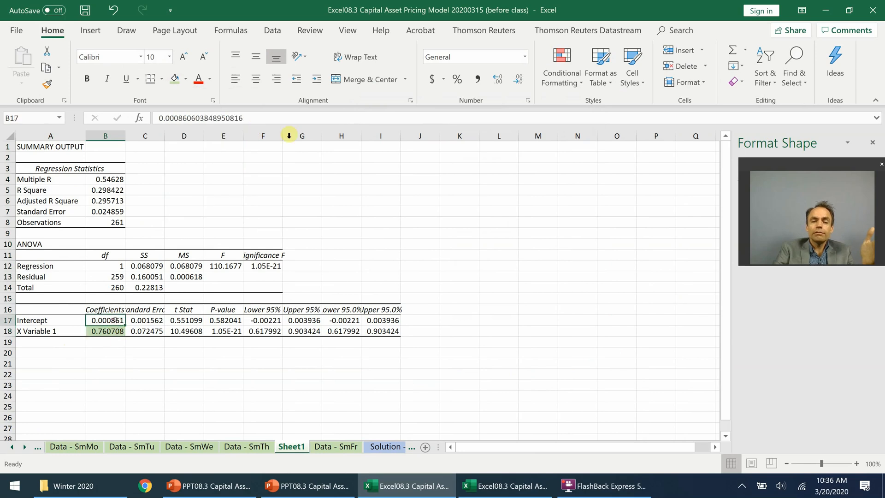
pyautogui.click(176, 79)
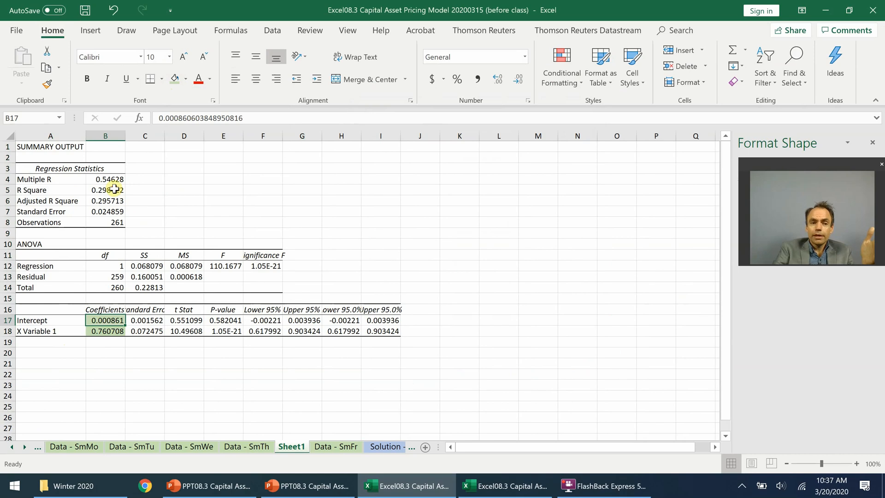
pyautogui.click(114, 189)
pyautogui.click(175, 79)
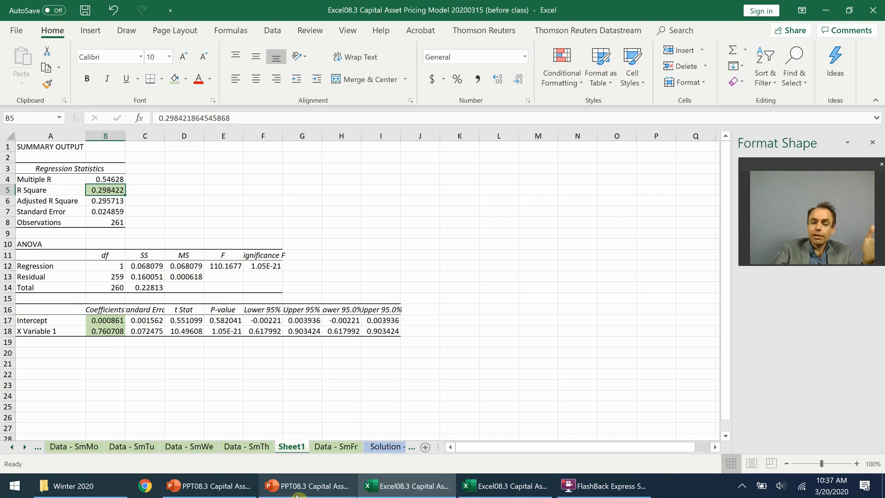
# - Check the beta techniques on slide 9 of the before-class PowerPoint and return to the Data - SmFr sheet in the before-class Excel workbook
pyautogui.click(281, 485)
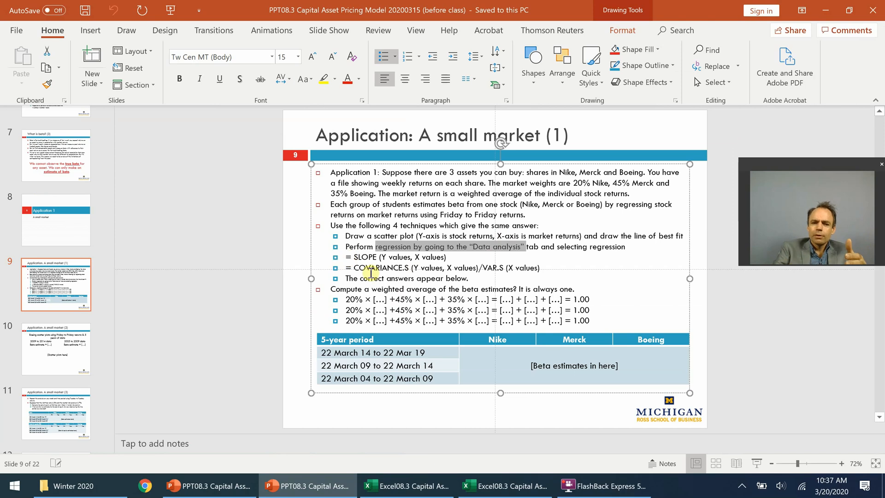
pyautogui.click(484, 485)
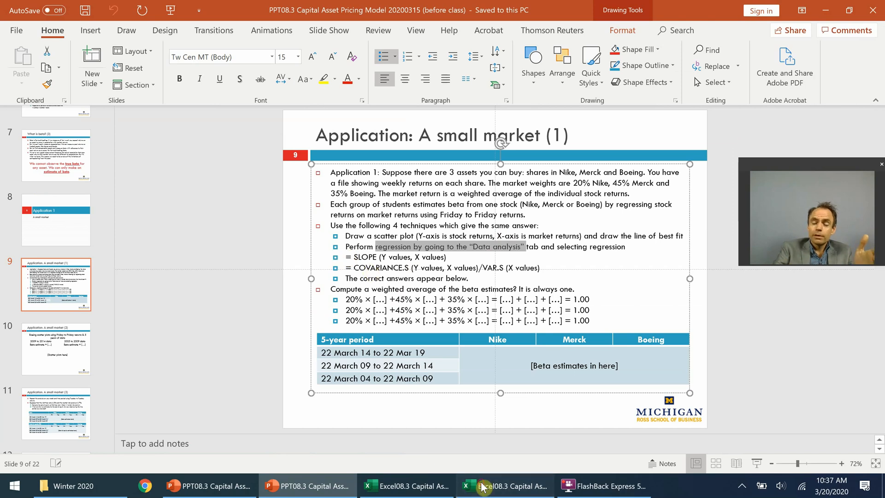
pyautogui.click(398, 485)
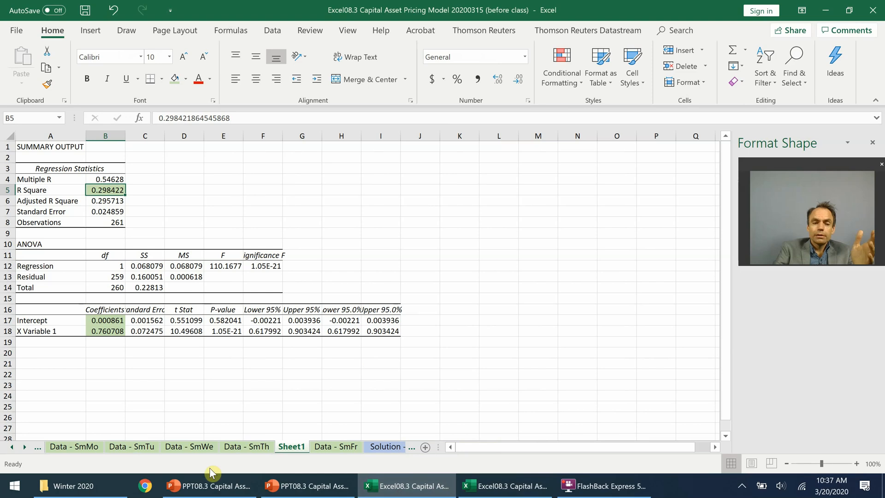
pyautogui.click(322, 448)
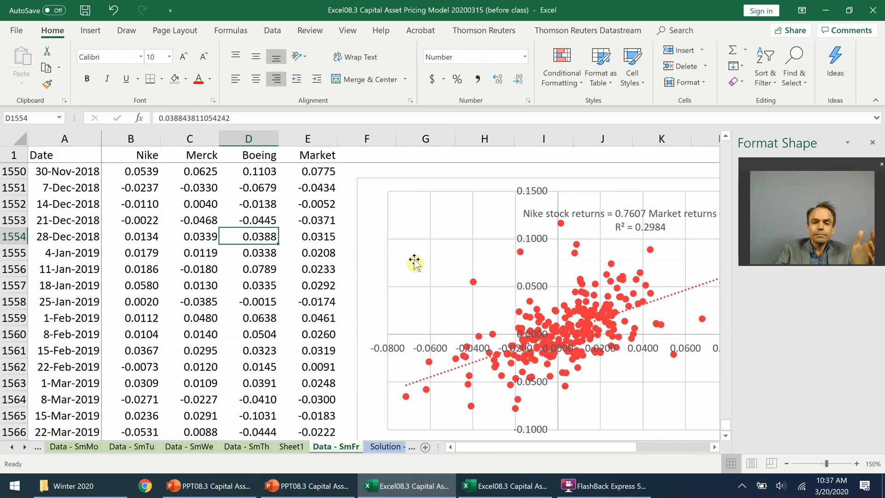
# - Move the scatter chart clear of column G and start a SLOPE formula in G1553 with the Nike returns B1306:B1566 as known_ys
pyautogui.moveTo(377, 177); pyautogui.dragTo(507, 191)
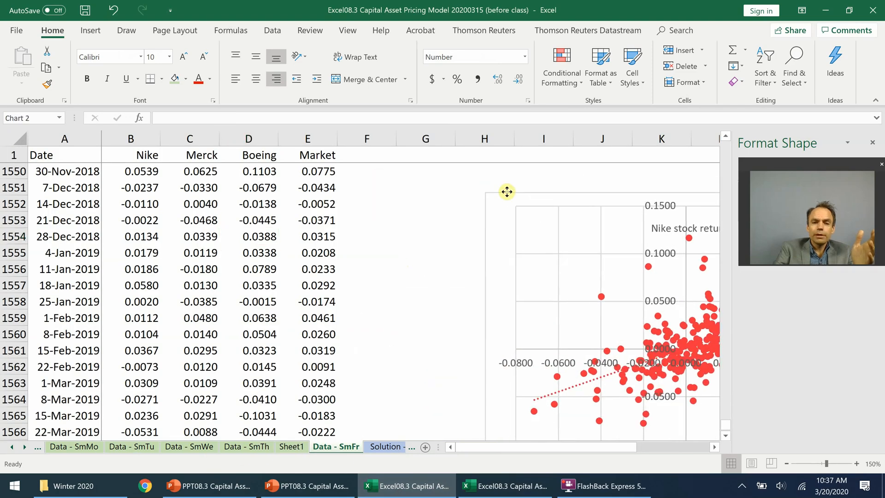
pyautogui.click(421, 219)
pyautogui.write('=')
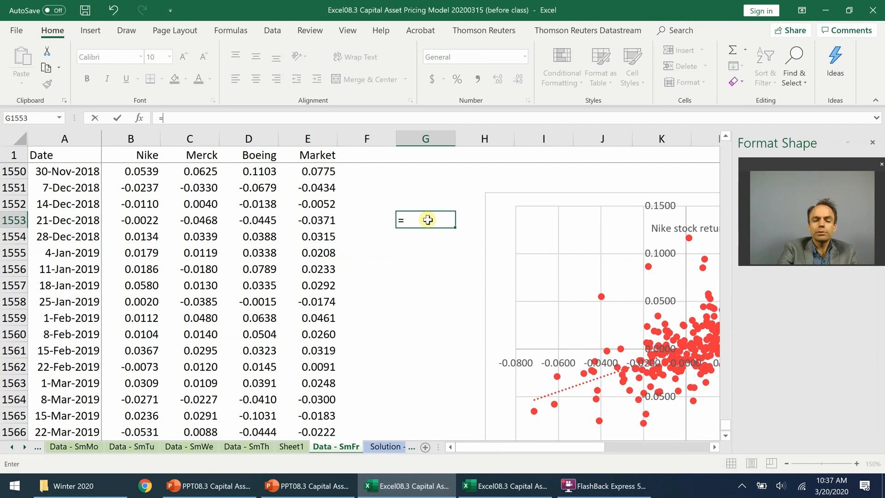
pyautogui.write('slope')
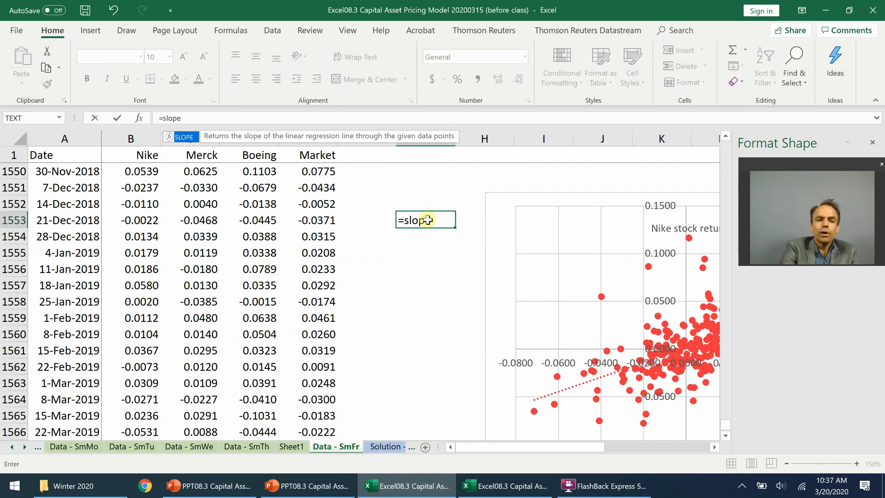
pyautogui.write('(')
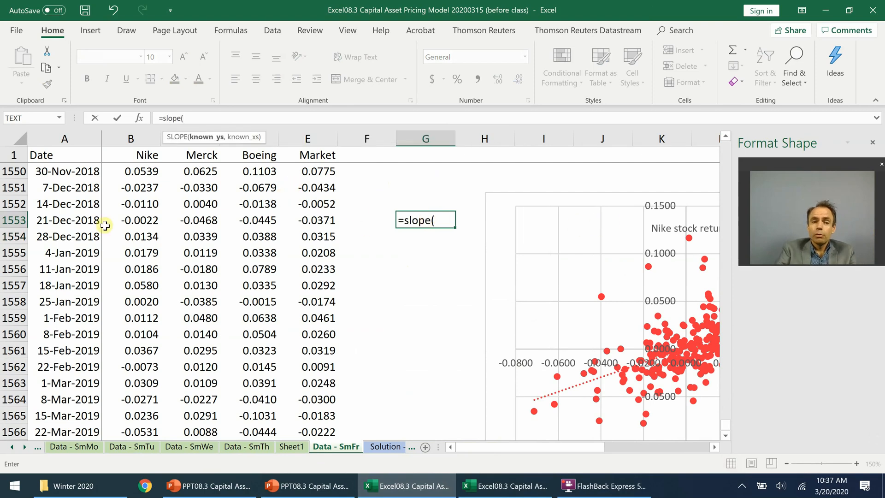
pyautogui.moveTo(144, 172); pyautogui.dragTo(140, 220)
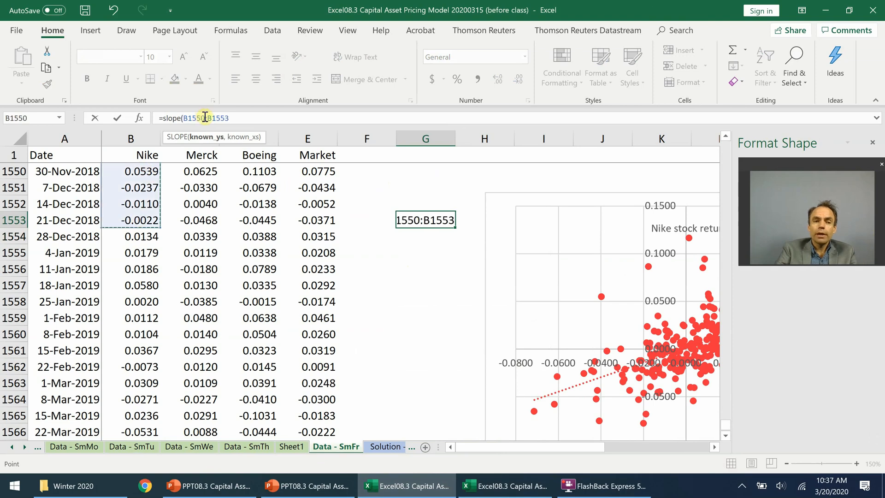
pyautogui.moveTo(205, 116); pyautogui.dragTo(189, 116)
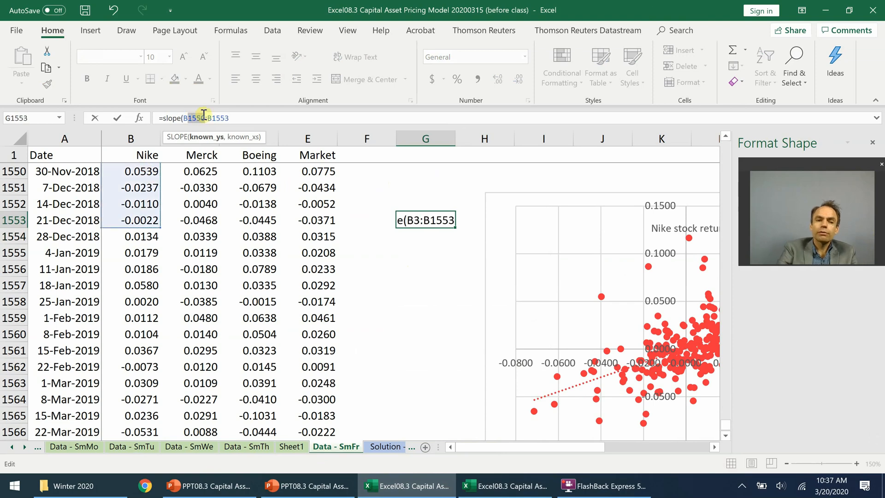
pyautogui.press('BackSpace')
pyautogui.write('1306')
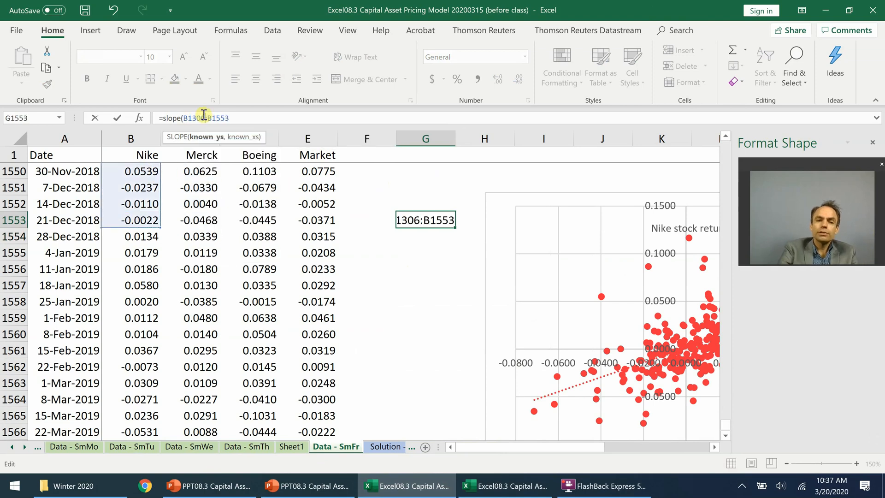
pyautogui.moveTo(222, 118); pyautogui.dragTo(293, 122)
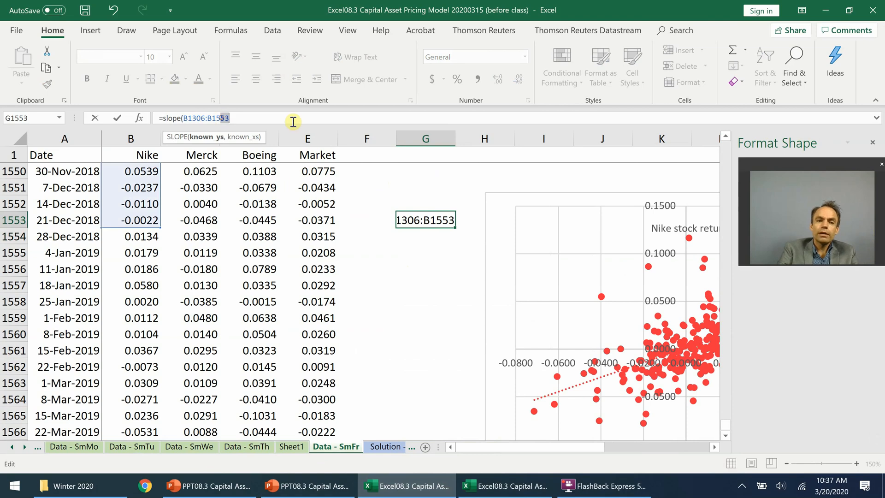
pyautogui.write('66')
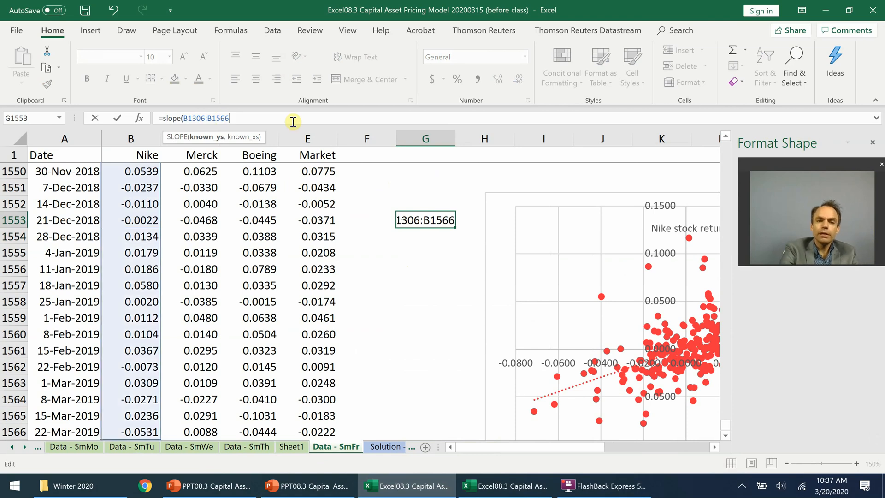
# - Complete the SLOPE formula in G1553 with the Market returns E1306:E1566 as known_xs
pyautogui.write(',')
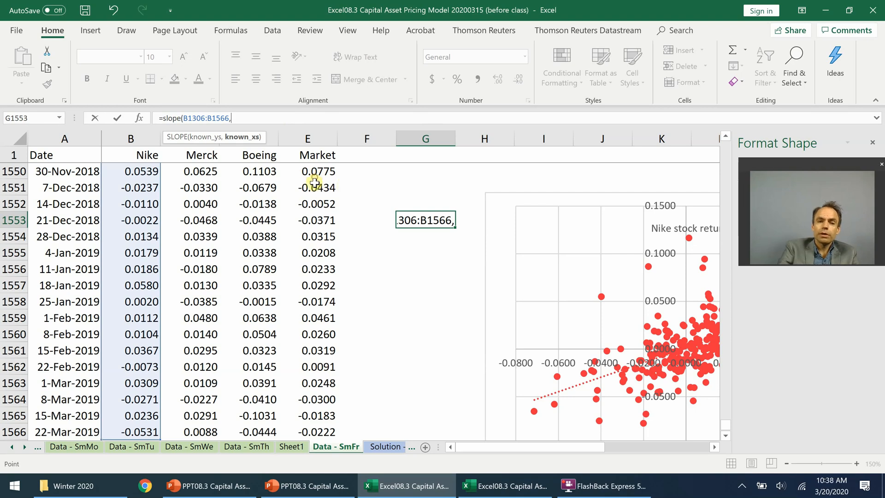
pyautogui.moveTo(315, 175); pyautogui.dragTo(317, 219)
pyautogui.click(250, 119)
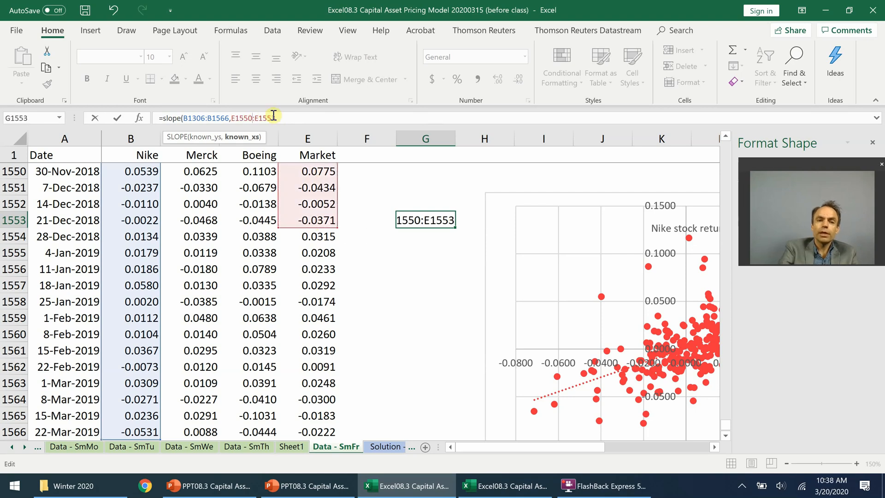
pyautogui.press('BackSpace')
pyautogui.press('BackSpace')
pyautogui.press('BackSpace')
pyautogui.press('BackSpace')
pyautogui.write('3')
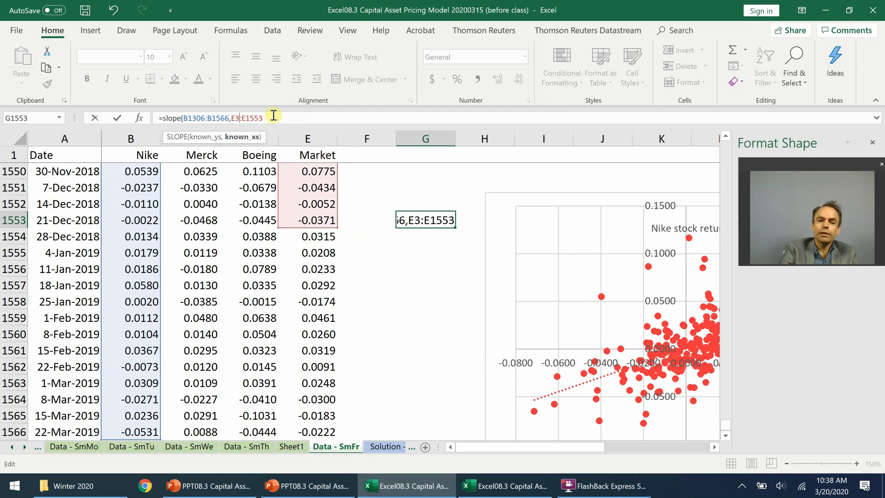
pyautogui.press('BackSpace')
pyautogui.write('1306')
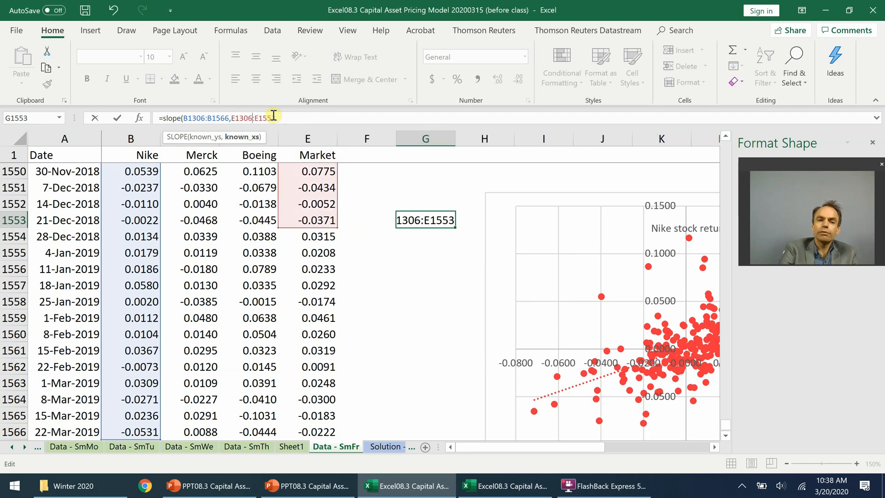
pyautogui.press('BackSpace')
pyautogui.press('BackSpace')
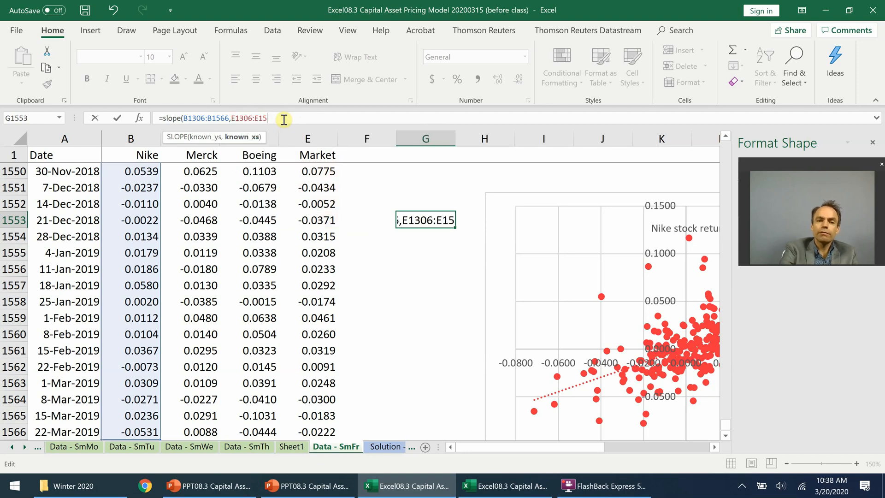
pyautogui.write('66)')
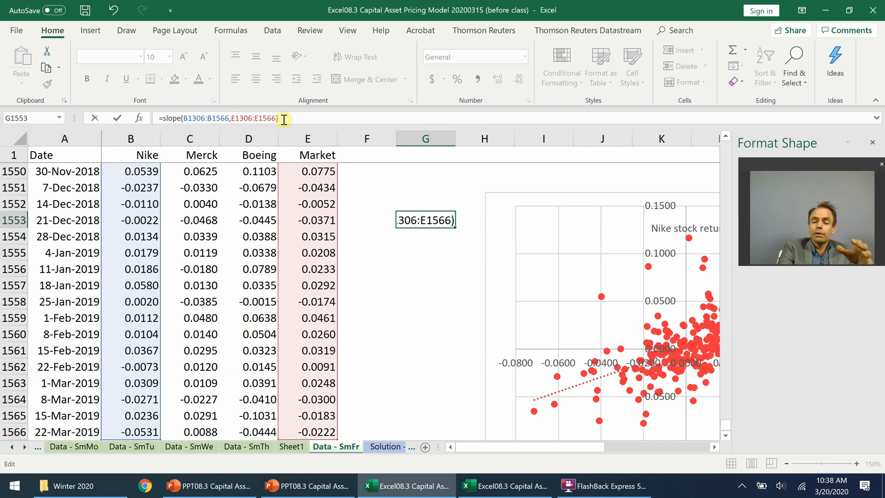
pyautogui.hotkey('ctrl', 'Return')
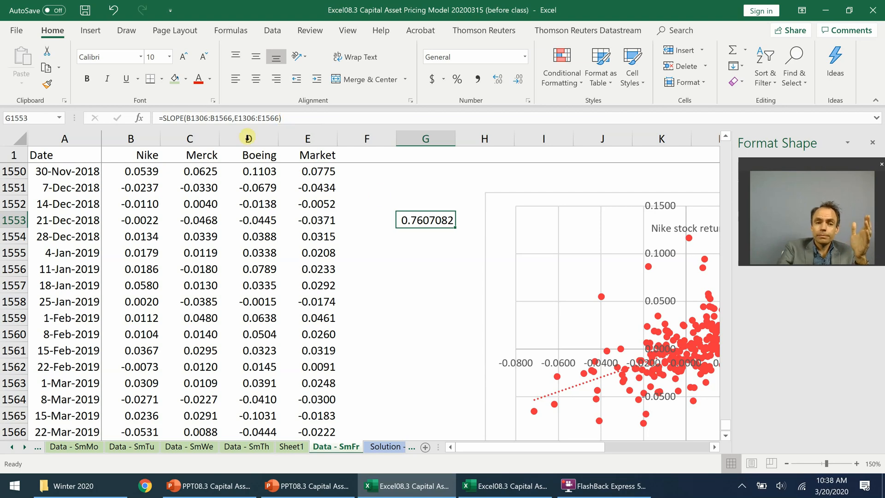
# - Make the Nike and Market ranges in the SLOPE formula absolute, as $B$1306:$B$1566 and $E$1306:$E$1566
pyautogui.click(215, 118)
pyautogui.press('F4')
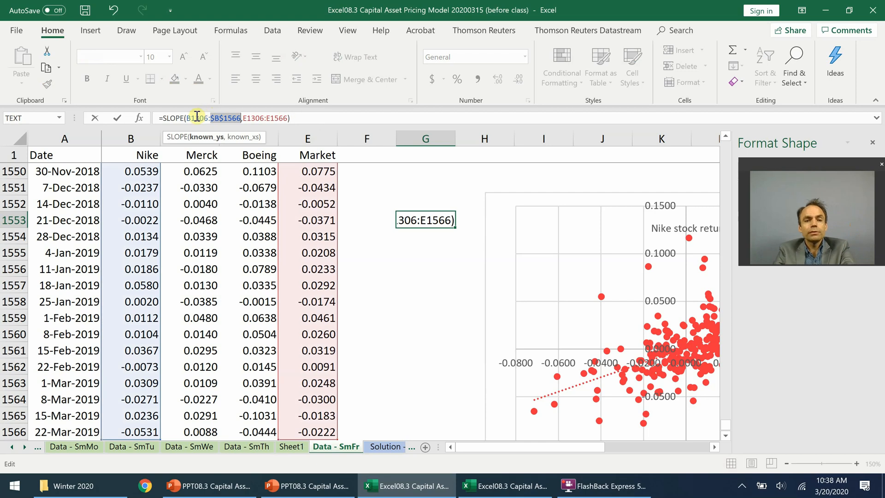
pyautogui.click(276, 118)
pyautogui.press('F4')
pyautogui.click(294, 118)
pyautogui.press('F4')
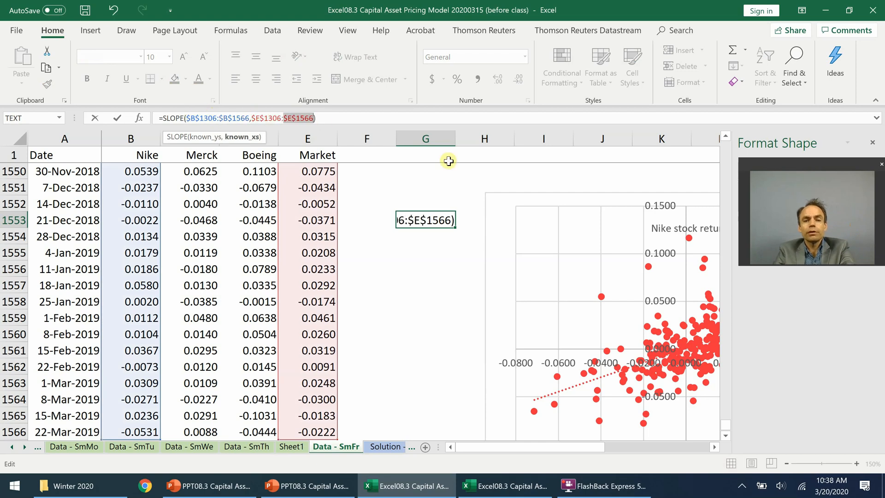
pyautogui.hotkey('ctrl', 'Return')
# - Copy the SLOPE formula down to G1554 and change its function to RSQ
pyautogui.moveTo(455, 239); pyautogui.dragTo(422, 232)
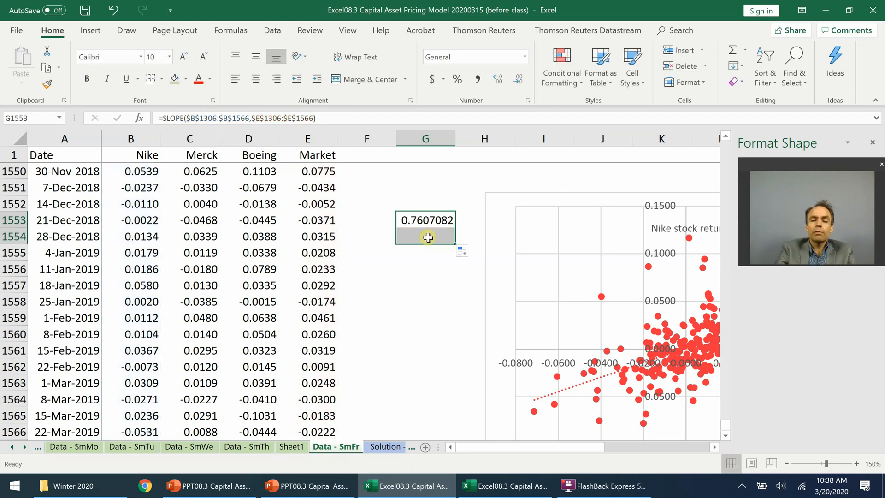
pyautogui.click(423, 235)
pyautogui.click(183, 118)
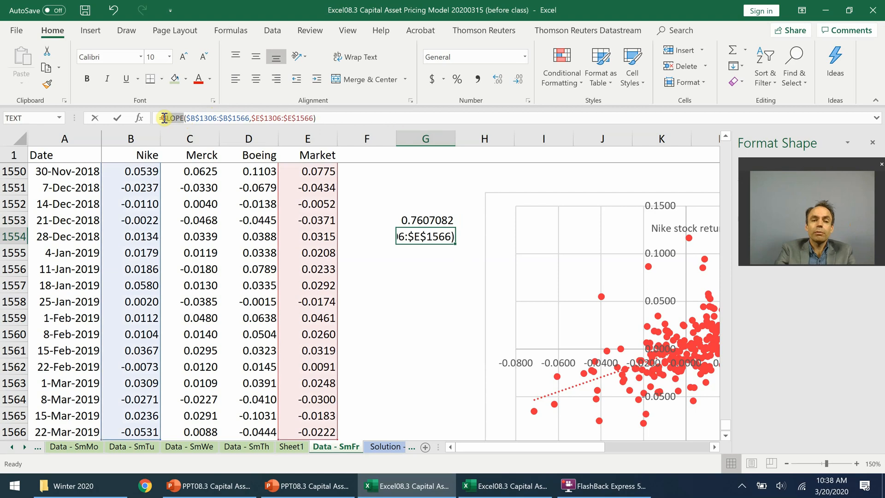
pyautogui.doubleClick(164, 118)
pyautogui.write('RSQ')
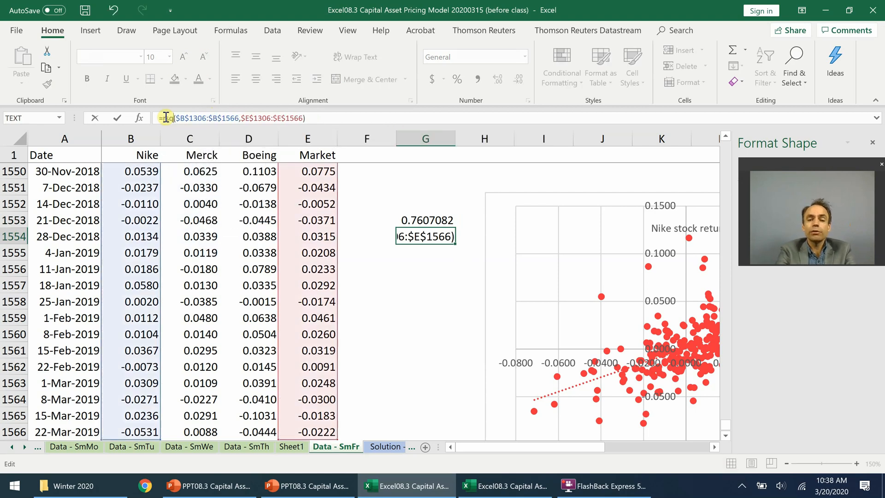
pyautogui.hotkey('ctrl', 'Return')
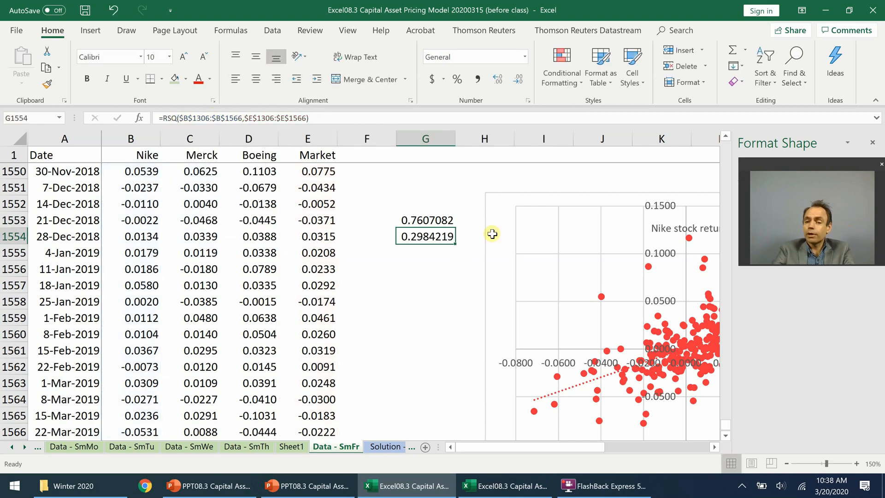
# - Copy the RSQ formula down to G1555 and change its function to INTERCEPT
pyautogui.moveTo(455, 244); pyautogui.dragTo(441, 255)
pyautogui.click(441, 255)
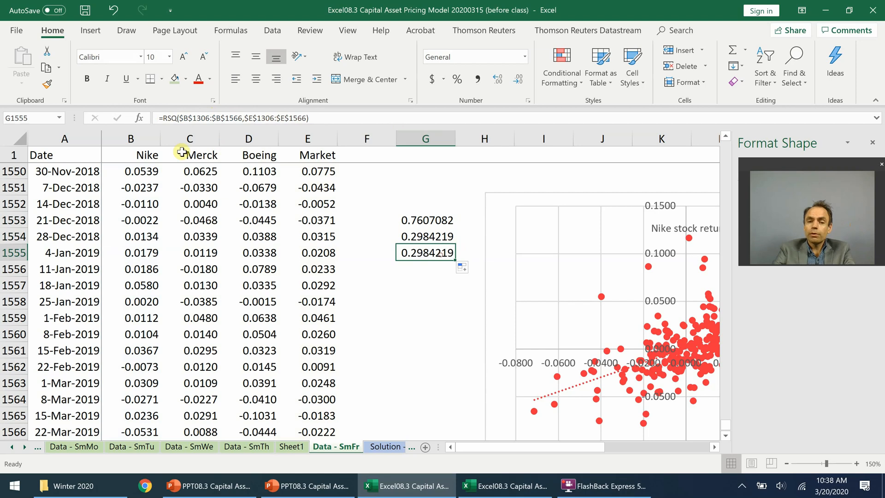
pyautogui.click(178, 118)
pyautogui.press('BackSpace')
pyautogui.press('BackSpace')
pyautogui.press('BackSpace')
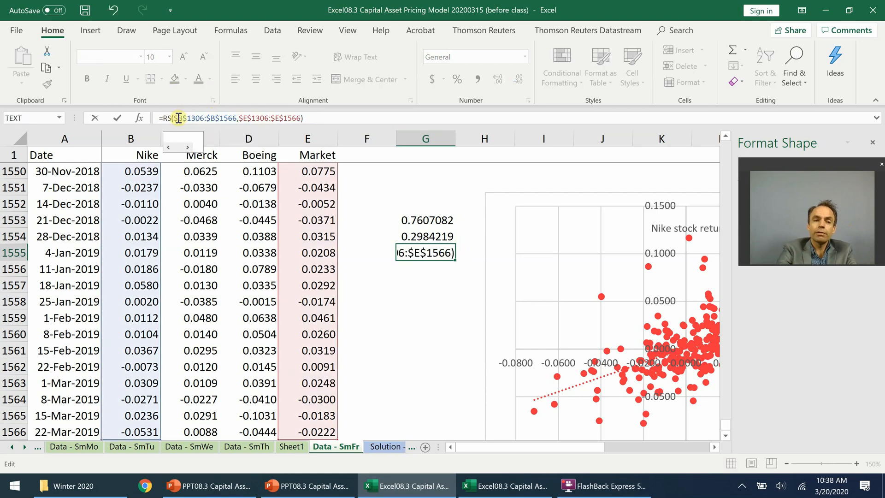
pyautogui.write('inter')
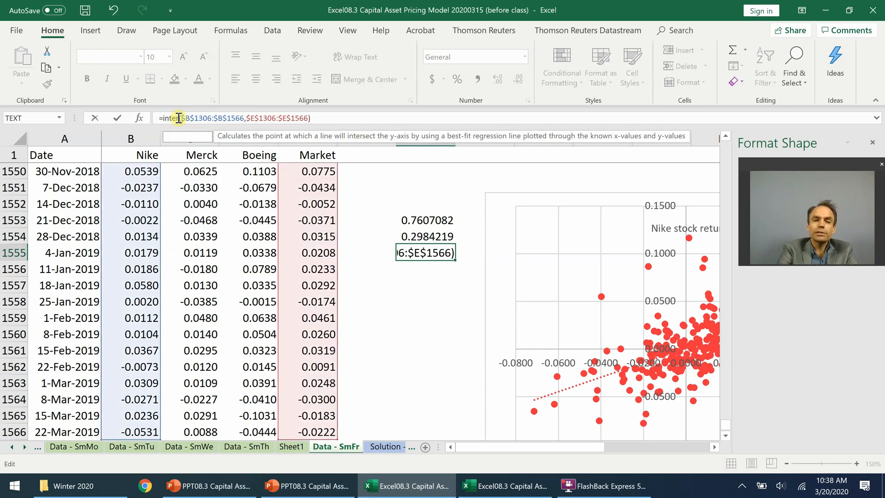
pyautogui.write('cept(')
pyautogui.hotkey('ctrl', 'Return')
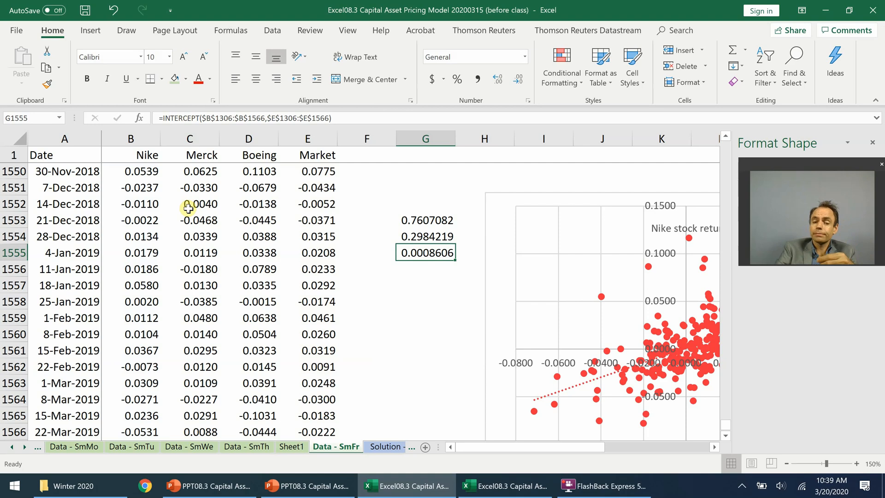
# - Check the COVARIANCE.S/VAR.S technique on slide 9 of the before-class PowerPoint and return to cell G1557 in the before-class Excel workbook
pyautogui.click(415, 279)
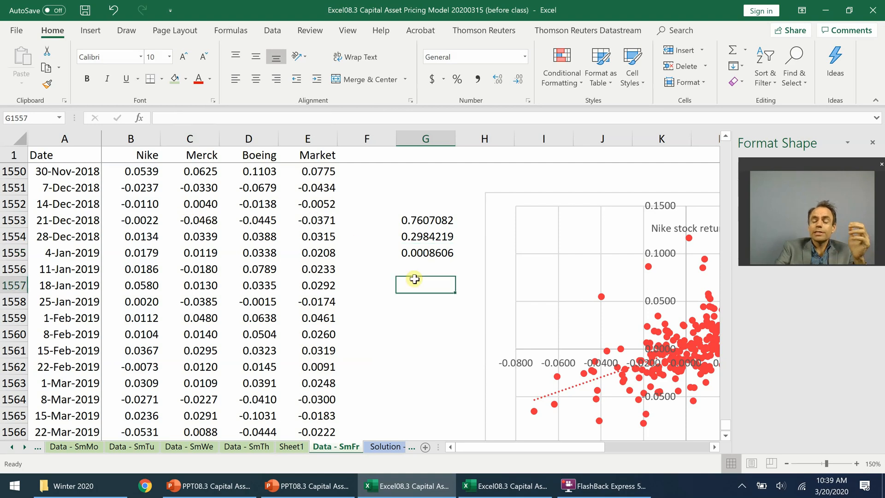
pyautogui.click(307, 485)
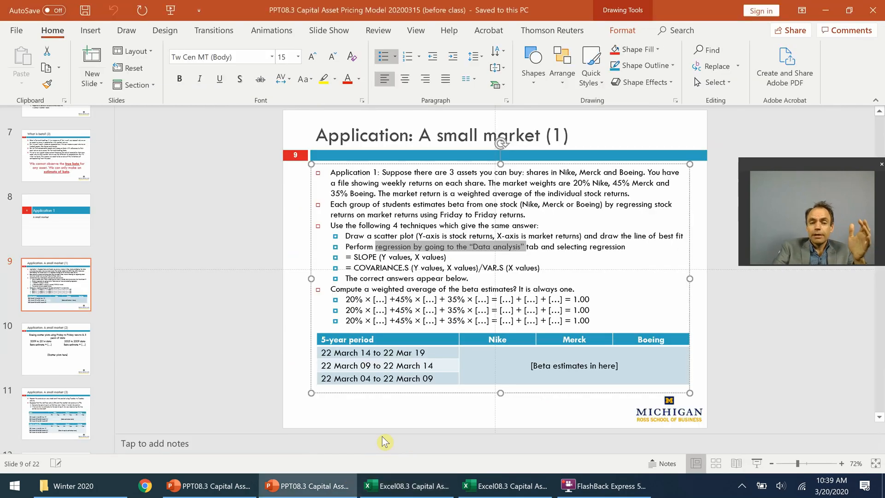
pyautogui.moveTo(358, 268); pyautogui.dragTo(484, 276)
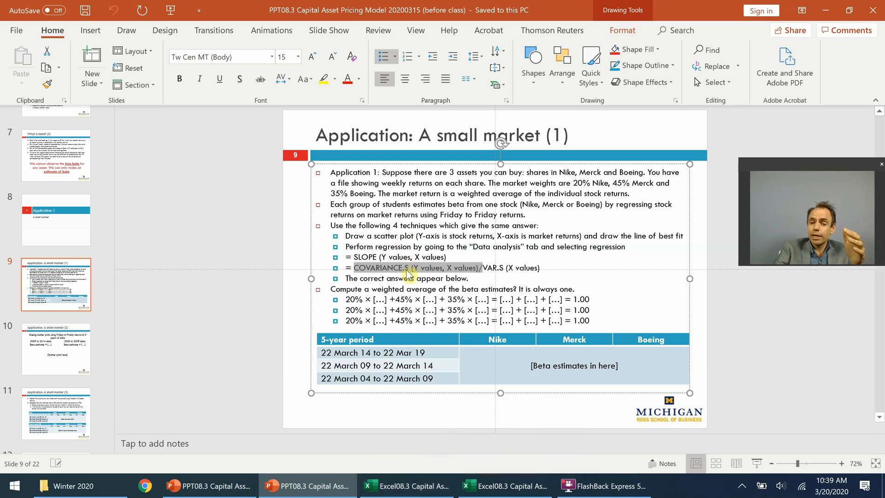
pyautogui.click(504, 267)
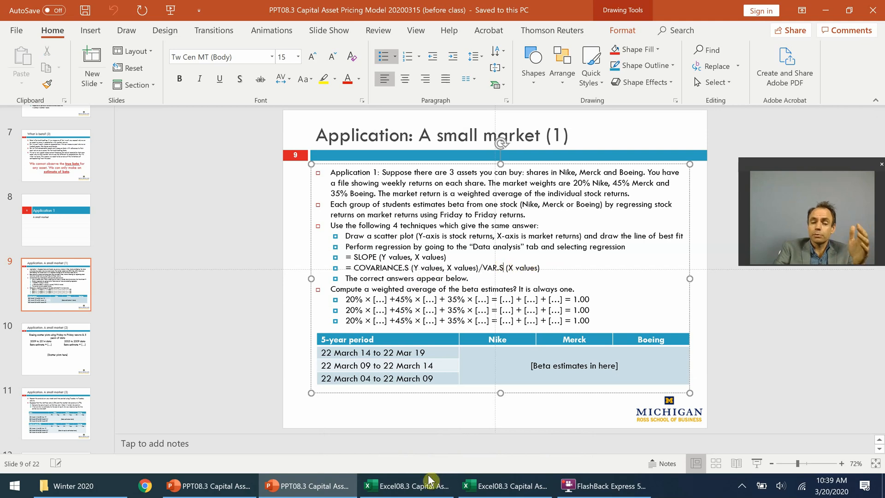
pyautogui.click(507, 486)
pyautogui.click(406, 485)
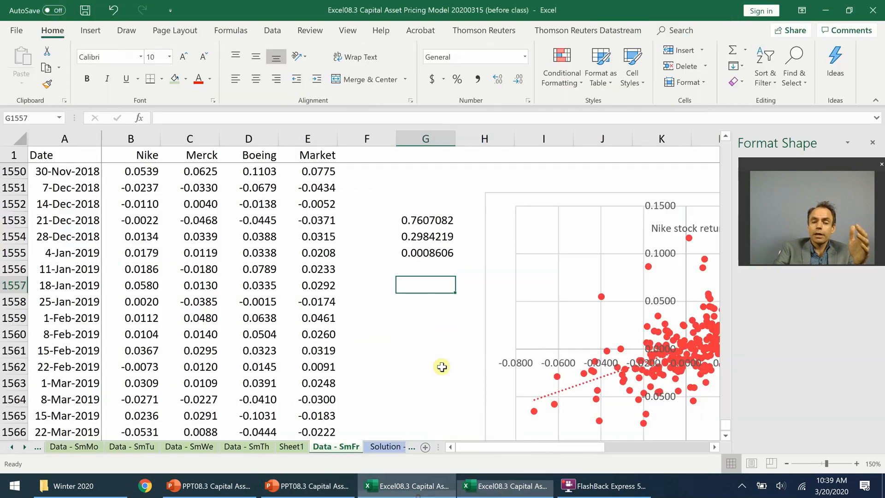
# - Start a COVARIANCE.S formula in G1557 with the Nike returns B1306:B1566 as the first array
pyautogui.write('=covara')
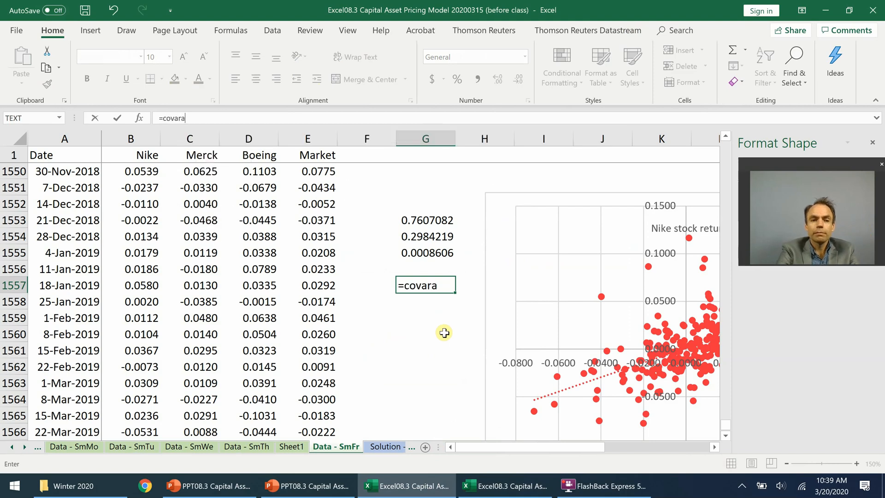
pyautogui.press('BackSpace')
pyautogui.write('i')
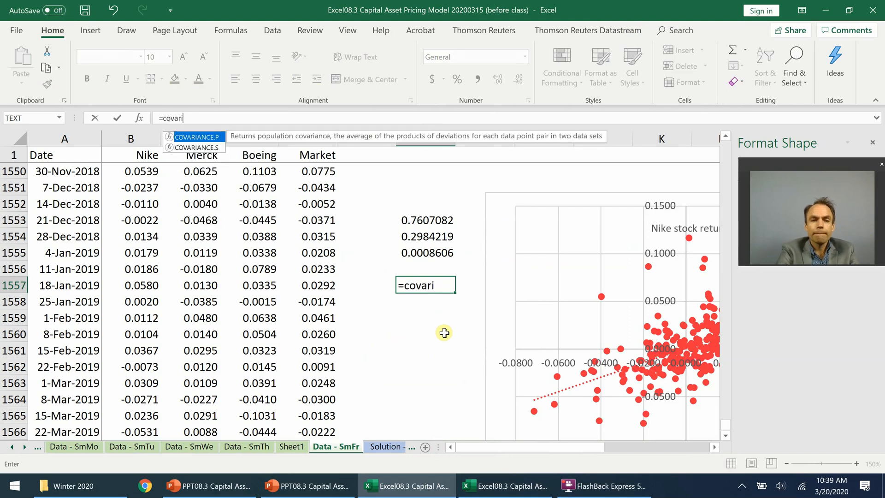
pyautogui.write('ance.s(')
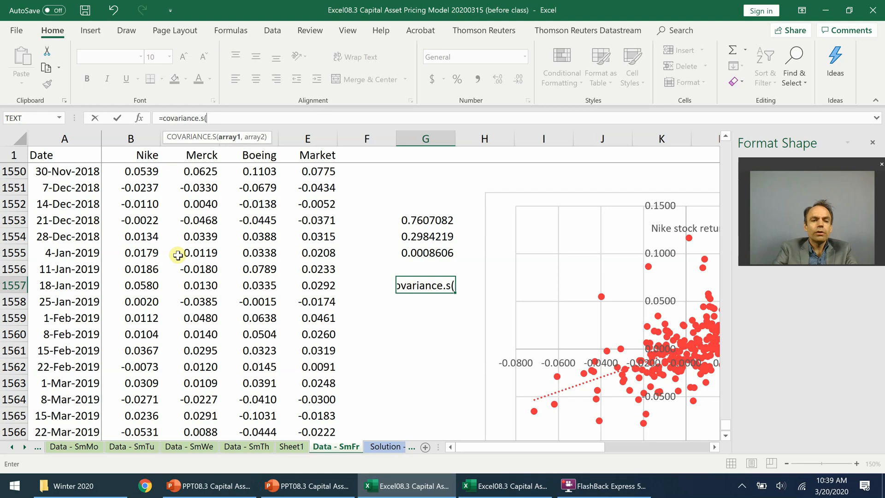
pyautogui.moveTo(138, 185); pyautogui.dragTo(142, 228)
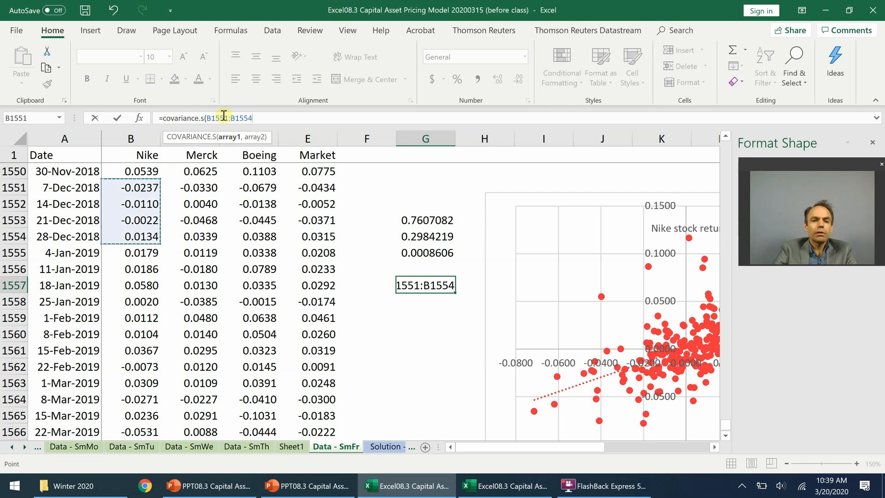
pyautogui.moveTo(219, 118); pyautogui.dragTo(213, 118)
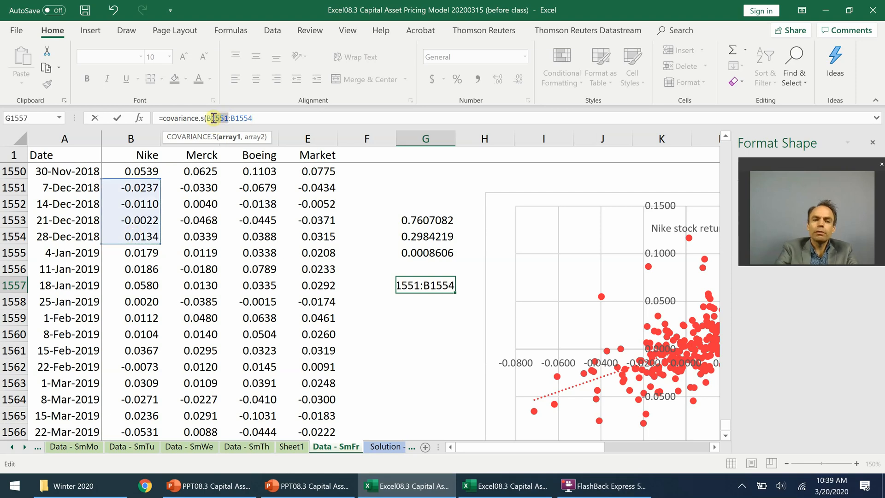
pyautogui.write('1306')
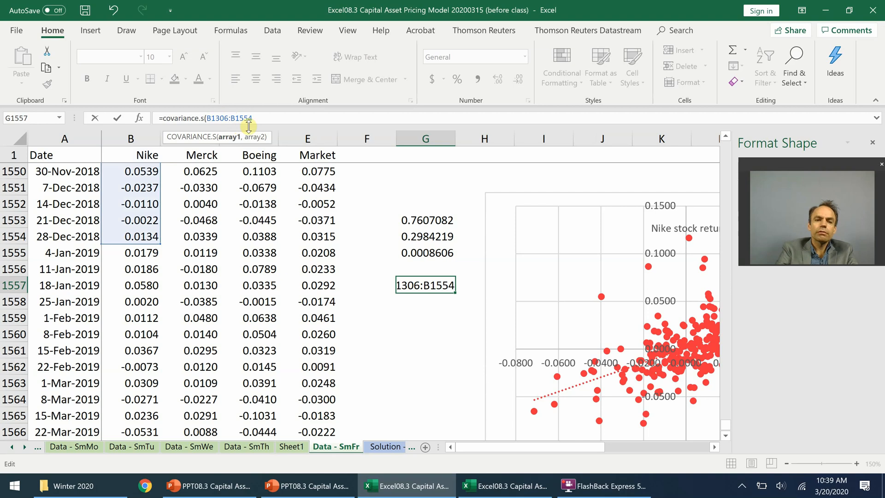
pyautogui.press('BackSpace')
pyautogui.press('BackSpace')
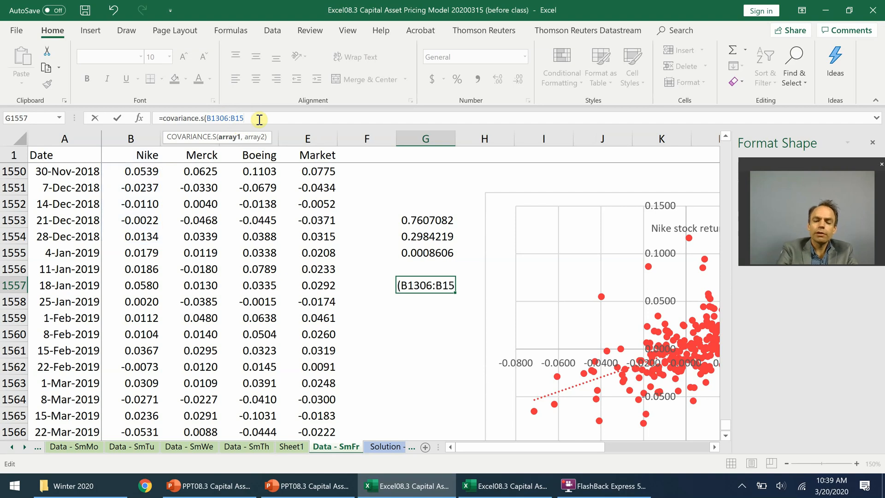
pyautogui.write('66,')
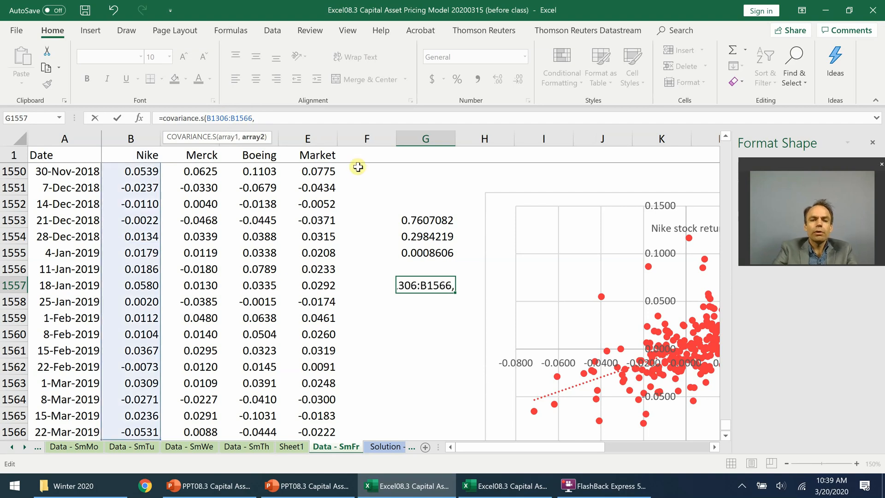
# - Complete the COVARIANCE.S formula in G1557 with the Market returns E1306:E1566 as the second array
pyautogui.moveTo(311, 165); pyautogui.dragTo(310, 261)
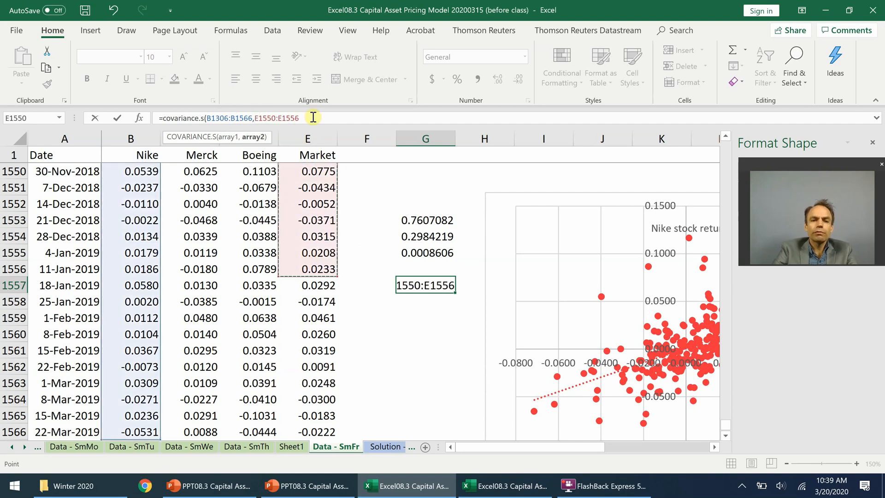
pyautogui.press('BackSpace')
pyautogui.press('BackSpace')
pyautogui.write('66')
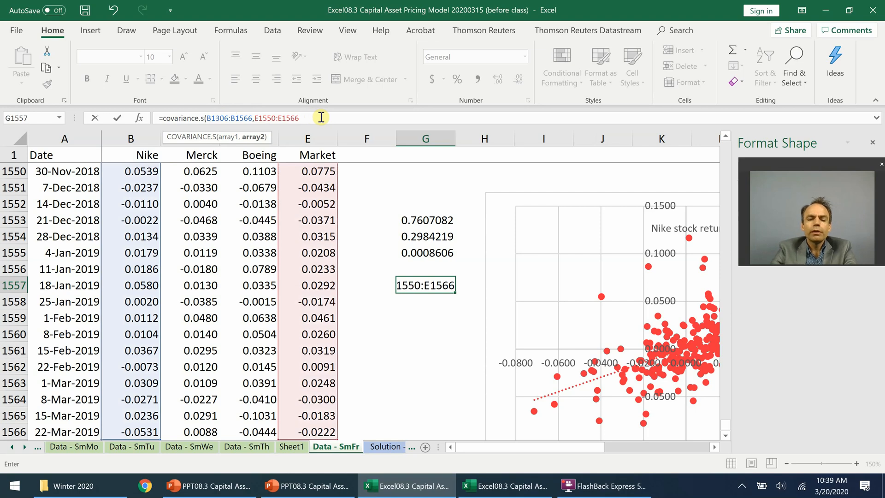
pyautogui.write(')')
pyautogui.click(277, 118)
pyautogui.press('BackSpace')
pyautogui.press('BackSpace')
pyautogui.press('BackSpace')
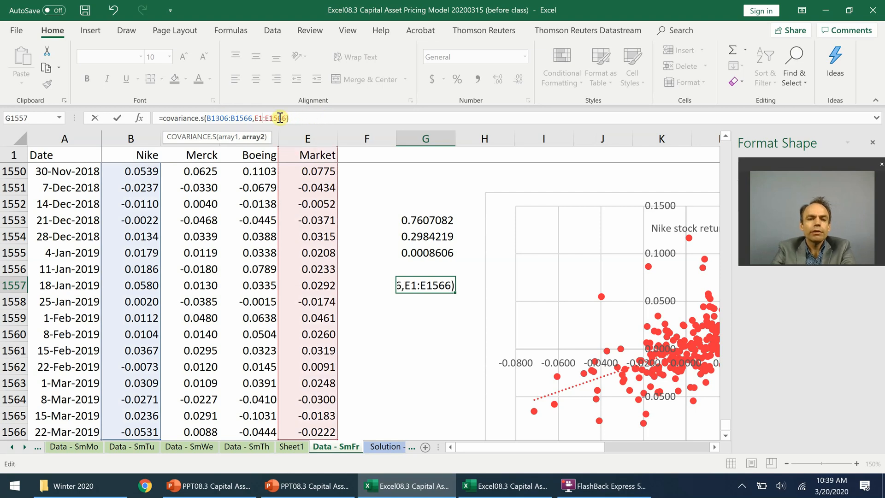
pyautogui.write('306')
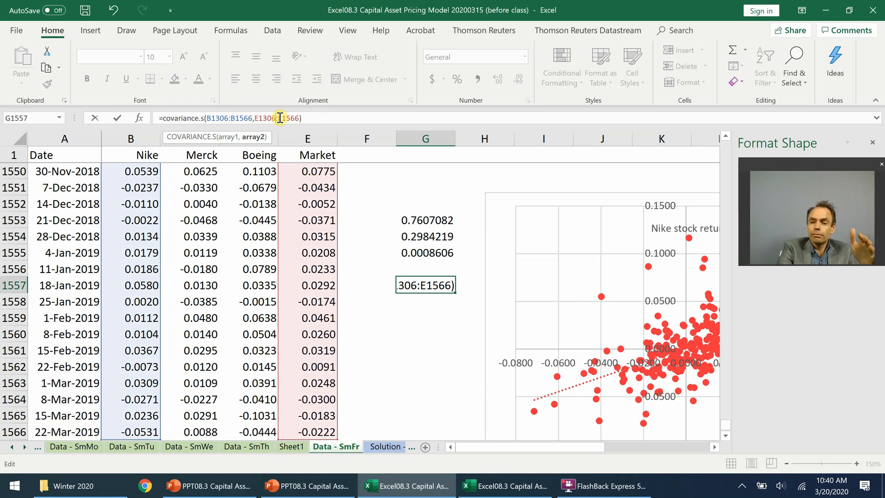
pyautogui.hotkey('ctrl', 'Return')
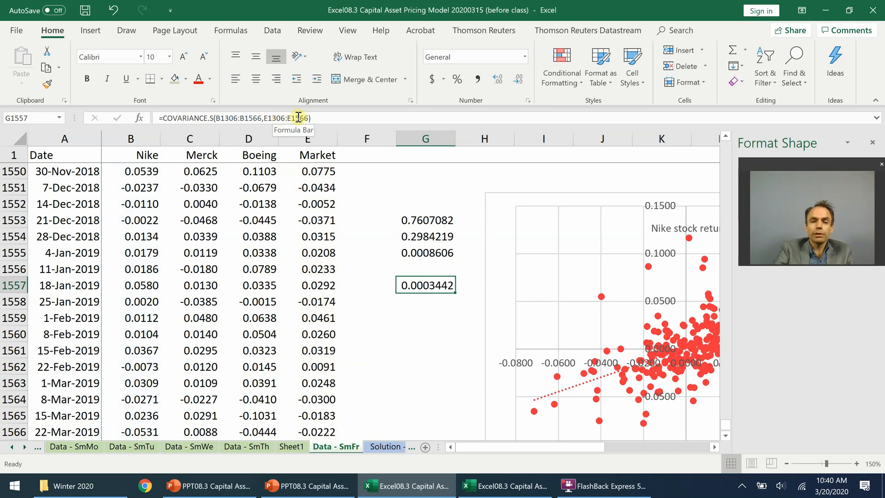
# - Make both ranges in the G1557 covariance formula absolute, as $B$1306:$B$1566 and $E$1306:$E$1566
pyautogui.click(299, 118)
pyautogui.press('F4')
pyautogui.click(268, 118)
pyautogui.press('F4')
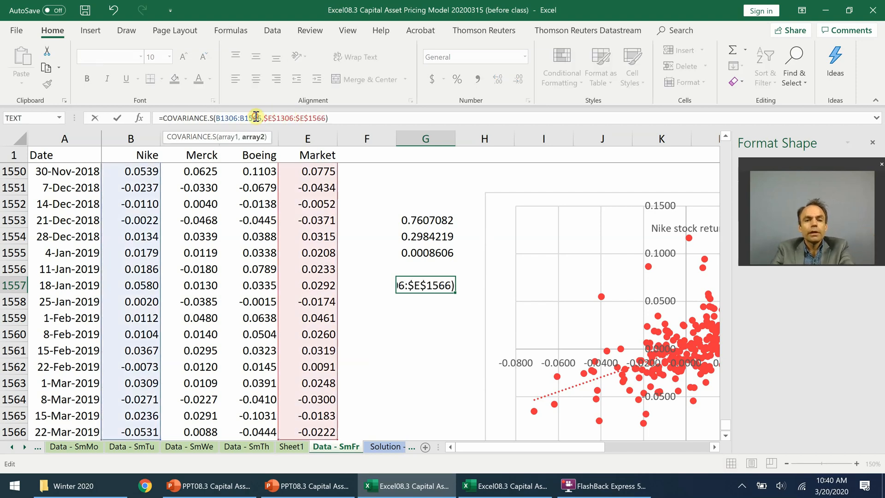
pyautogui.click(255, 118)
pyautogui.press('F4')
pyautogui.click(227, 118)
pyautogui.press('F4')
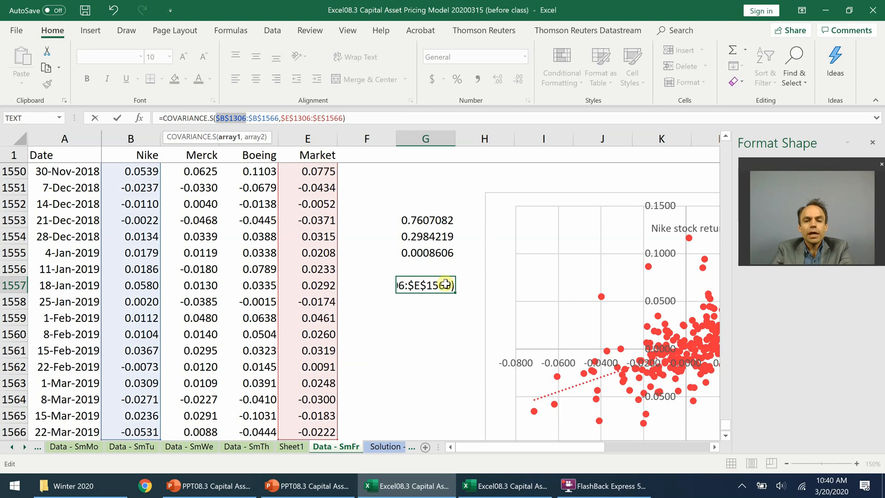
pyautogui.hotkey('ctrl', 'Return')
# - Copy the covariance formula down to G1558 and change it to VAR.S of only the Market range $E$1306:$E$1566
pyautogui.moveTo(457, 294); pyautogui.dragTo(458, 303)
pyautogui.press('Down')
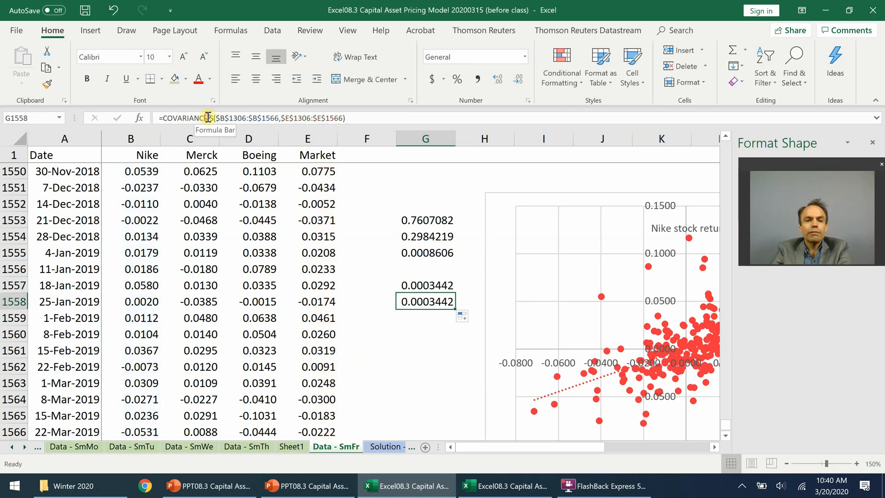
pyautogui.moveTo(208, 118); pyautogui.dragTo(177, 117)
pyautogui.write('VARIANCE')
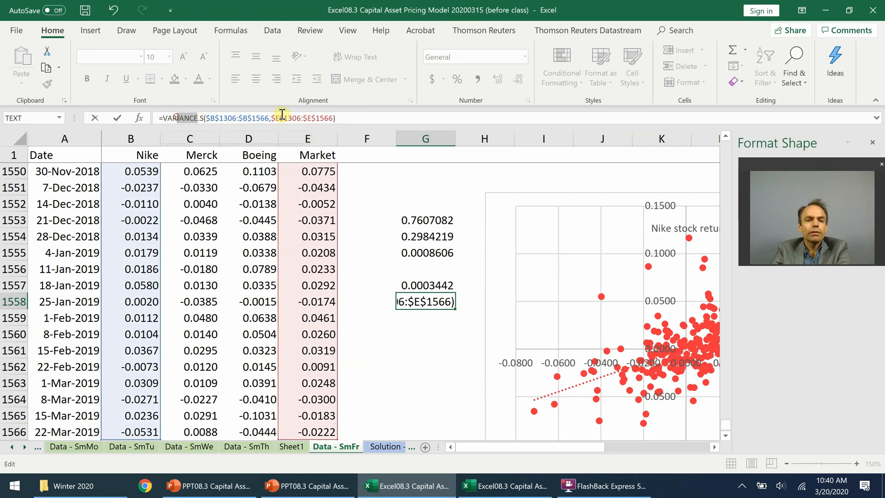
pyautogui.press('BackSpace')
pyautogui.click(251, 117)
pyautogui.moveTo(250, 117); pyautogui.dragTo(184, 117)
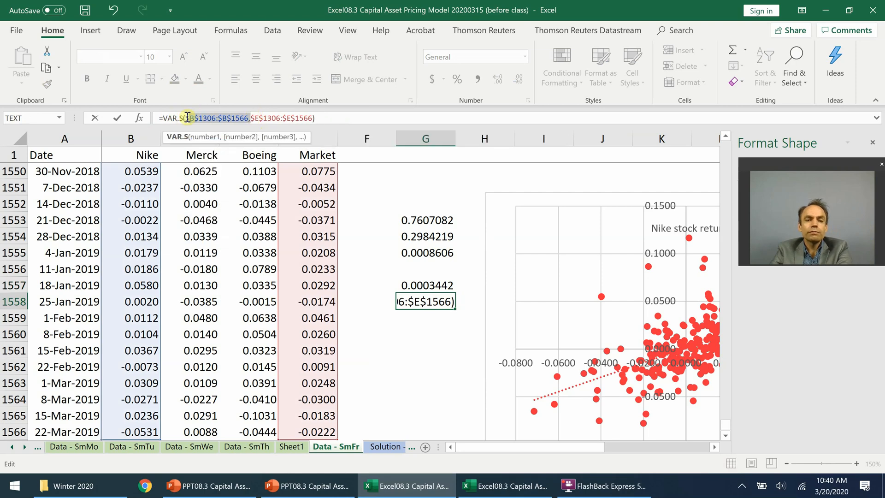
pyautogui.press('BackSpace')
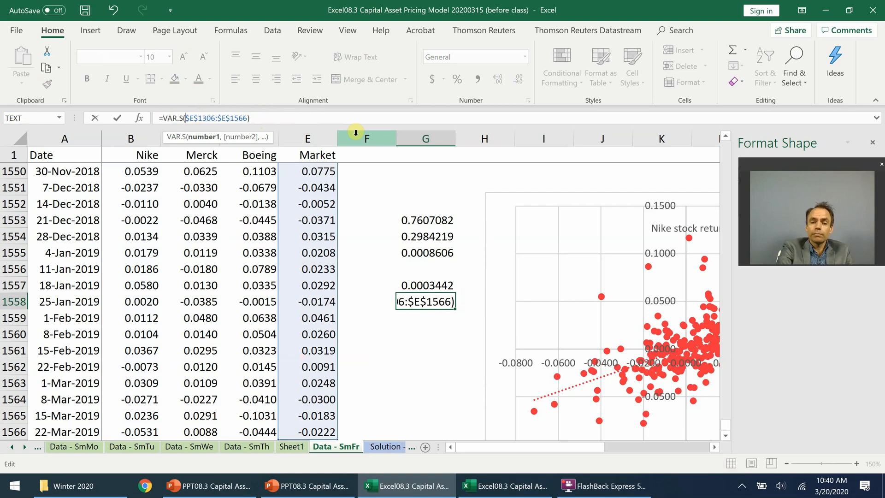
pyautogui.hotkey('ctrl', 'Return')
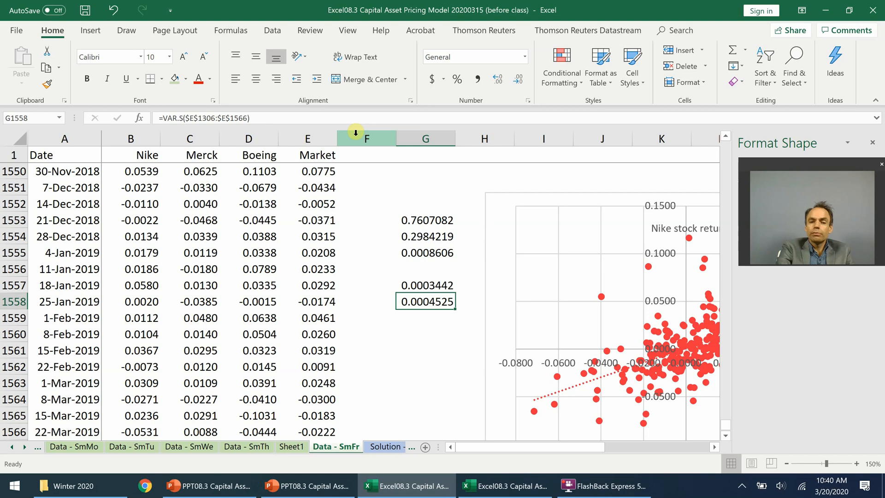
# - Compute Nike's beta in G1559 by dividing the covariance by the market variance with =G1557/G1558
pyautogui.press('Down')
pyautogui.write('=')
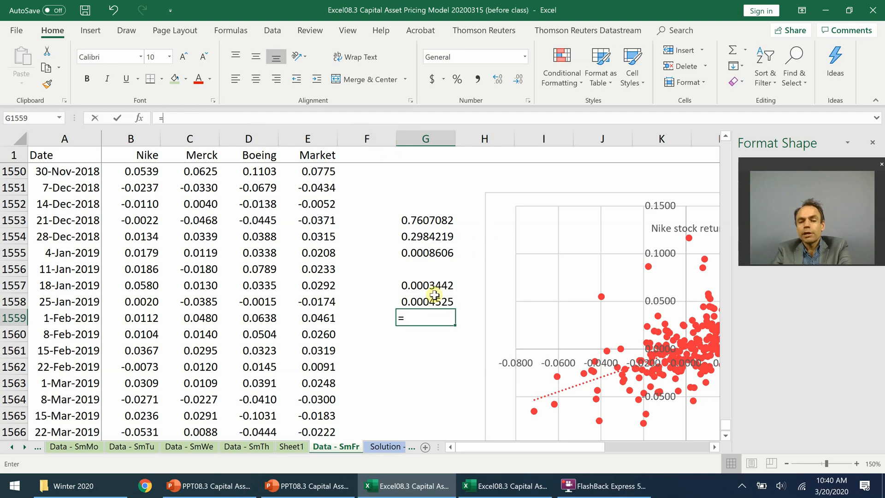
pyautogui.click(433, 284)
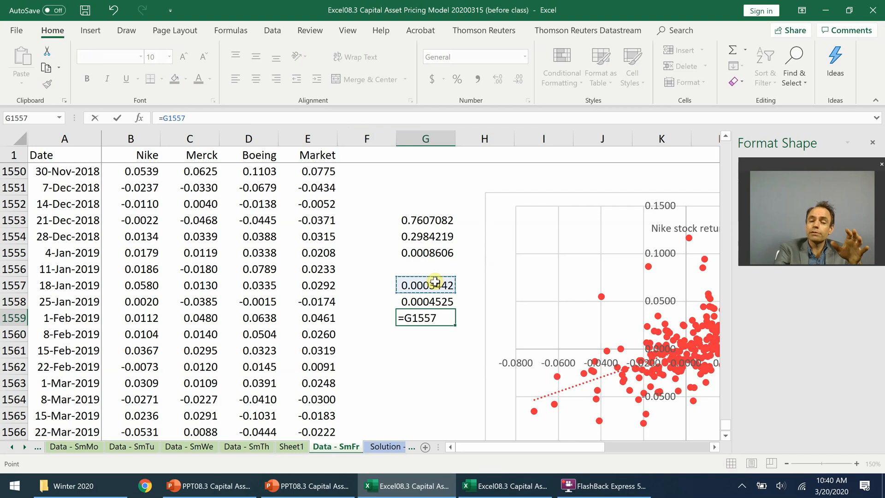
pyautogui.write('/')
pyautogui.click(430, 302)
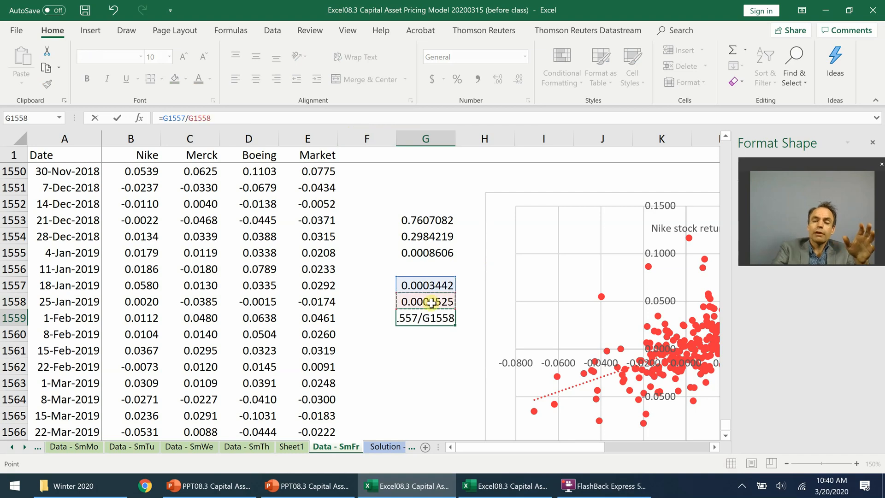
pyautogui.hotkey('ctrl', 'Return')
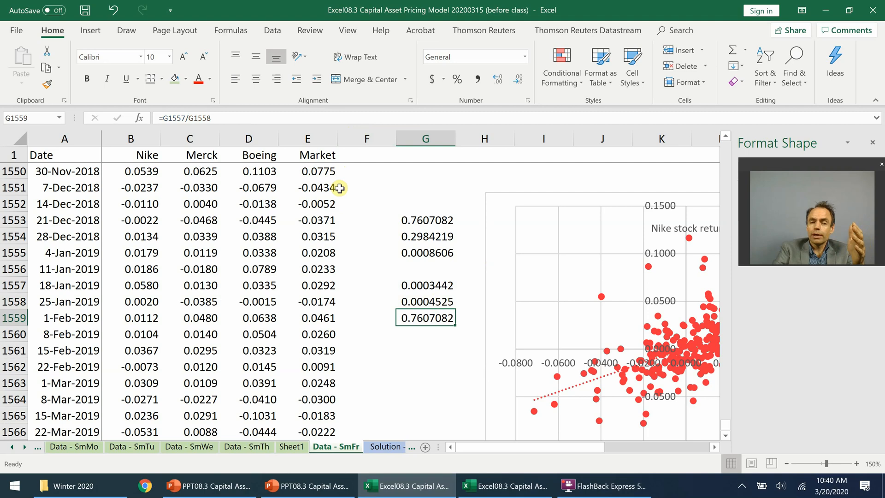
# - Copy the COVARIANCE.S formula from G1557 to G1561
pyautogui.click(436, 280)
pyautogui.hotkey('ctrl', 'c')
pyautogui.click(421, 348)
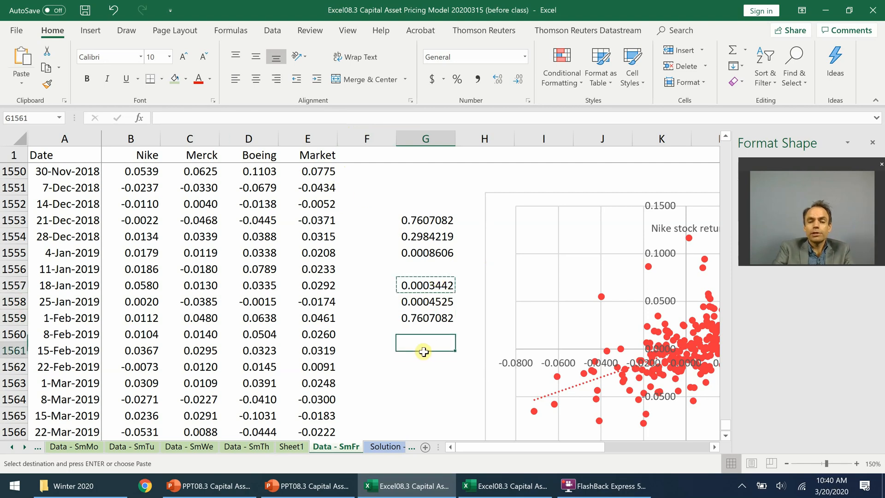
pyautogui.hotkey('ctrl', 'v')
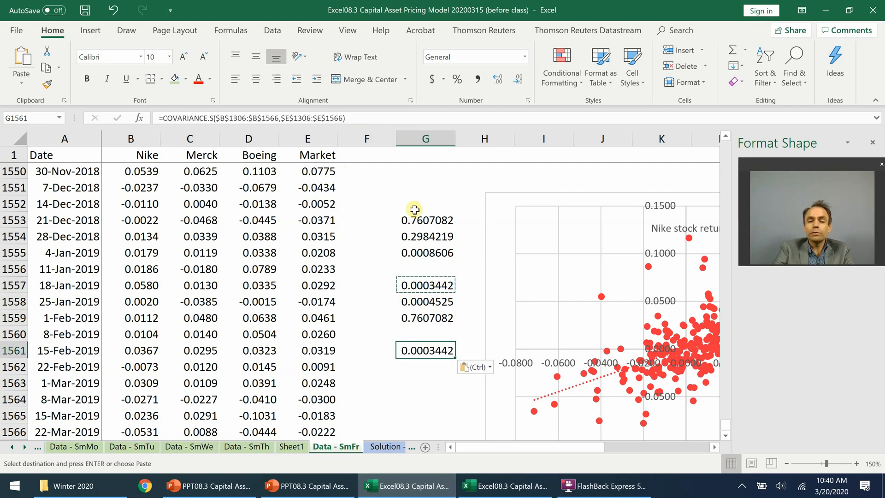
# - Change the function in G1561 to CORREL, without the .S suffix, keeping both return ranges
pyautogui.click(207, 118)
pyautogui.moveTo(207, 117); pyautogui.dragTo(162, 117)
pyautogui.write('correl')
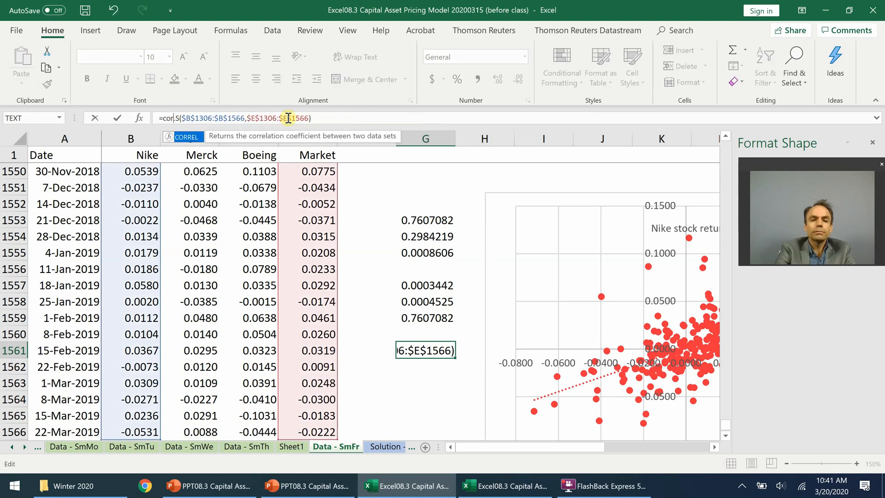
pyautogui.press('Return')
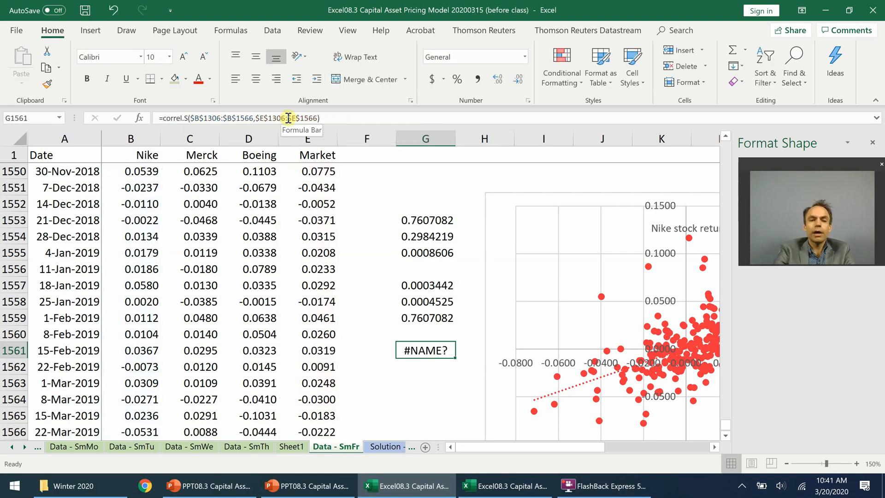
pyautogui.click(186, 118)
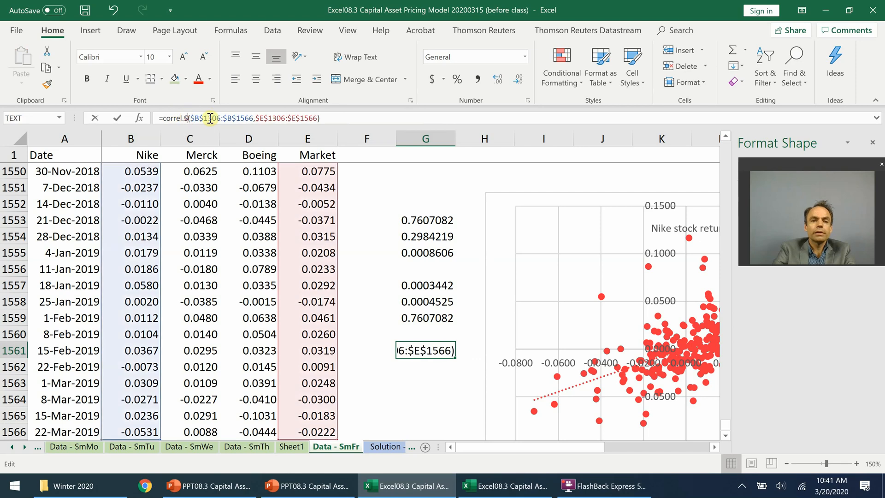
pyautogui.press('BackSpace')
pyautogui.press('BackSpace')
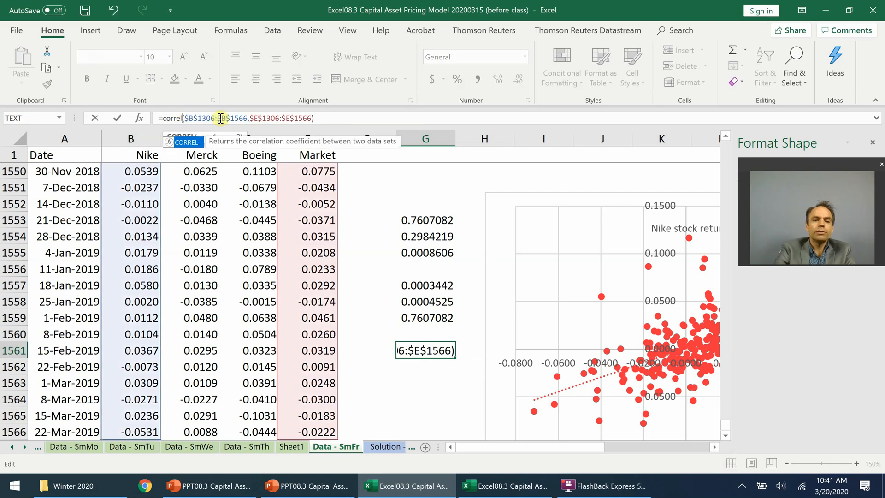
pyautogui.press('Return')
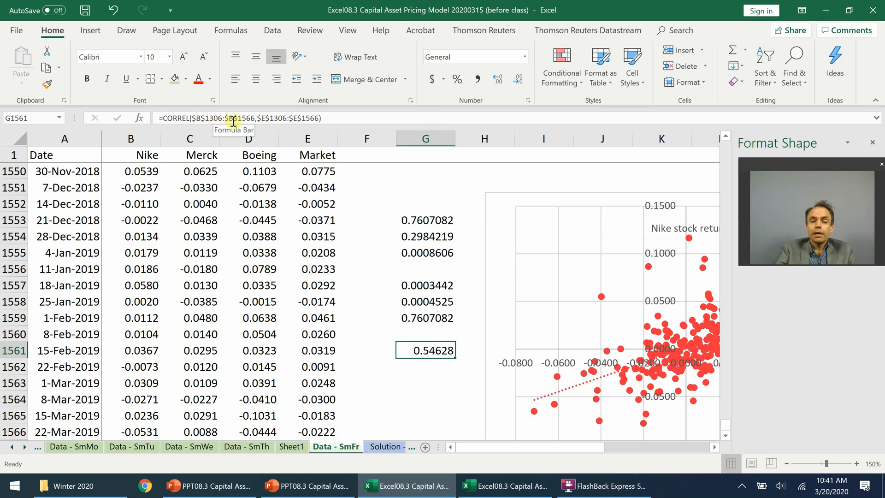
# - Copy the CORREL formula down to G1562 and change it to STDEV.S of only the Nike range $B$1306:$B$1566
pyautogui.moveTo(454, 360); pyautogui.dragTo(454, 371)
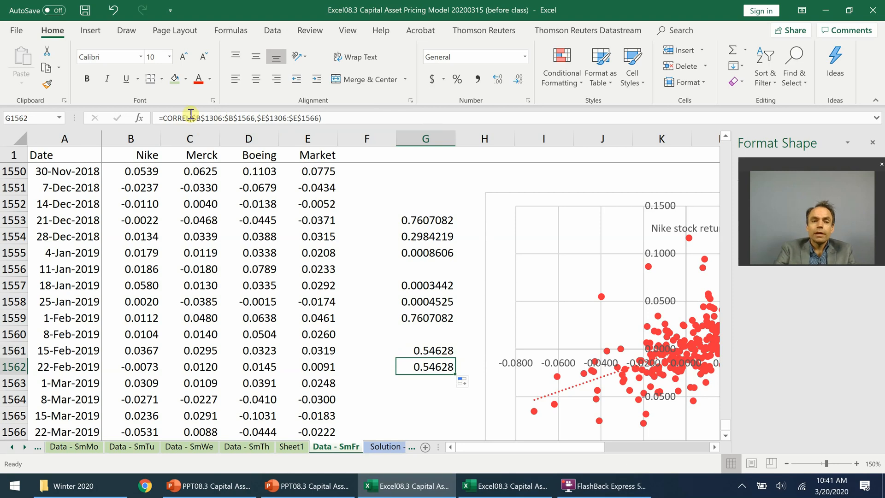
pyautogui.moveTo(190, 115); pyautogui.dragTo(165, 114)
pyautogui.write('stdev.s')
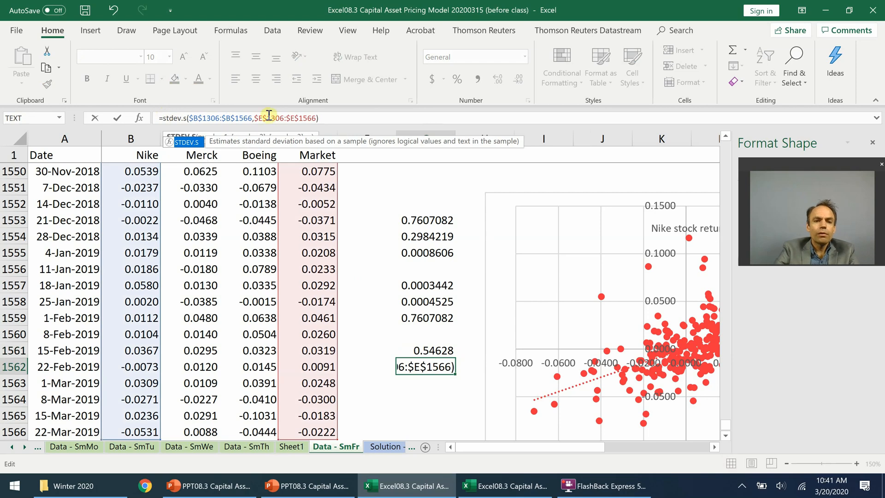
pyautogui.click(252, 117)
pyautogui.write(')')
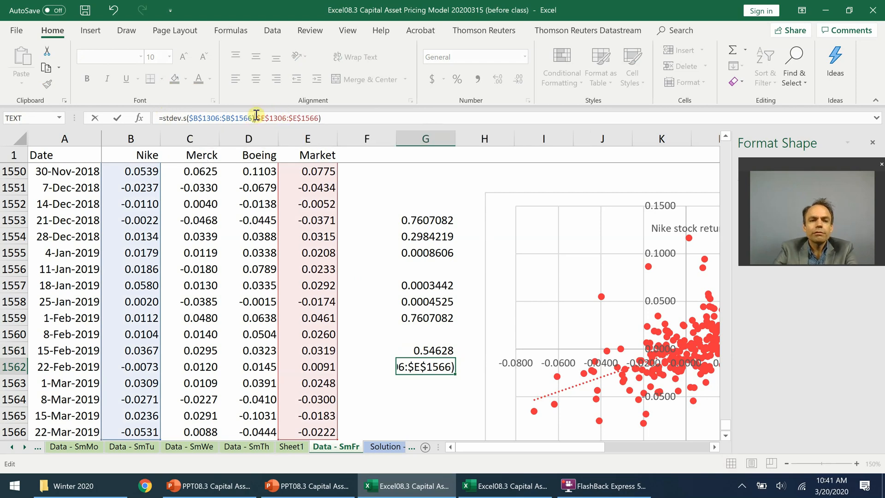
pyautogui.moveTo(257, 117); pyautogui.dragTo(350, 115)
pyautogui.press('Delete')
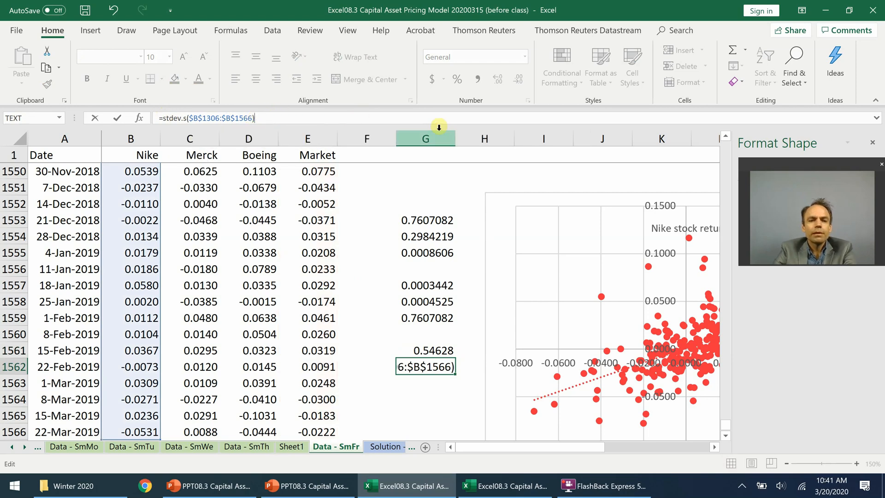
pyautogui.hotkey('ctrl', 'Return')
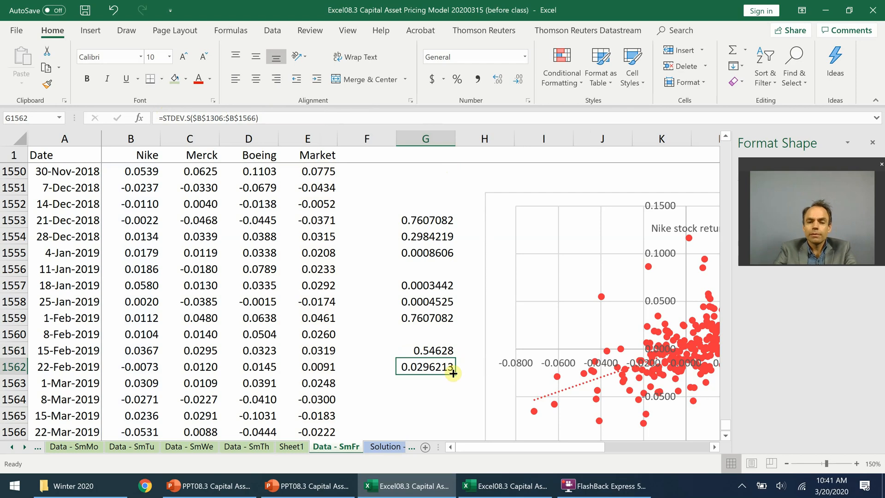
# - Copy the STDEV.S formula down to G1563 and change its range to the Market returns $E$1306:$E$1566
pyautogui.moveTo(452, 373); pyautogui.dragTo(457, 393)
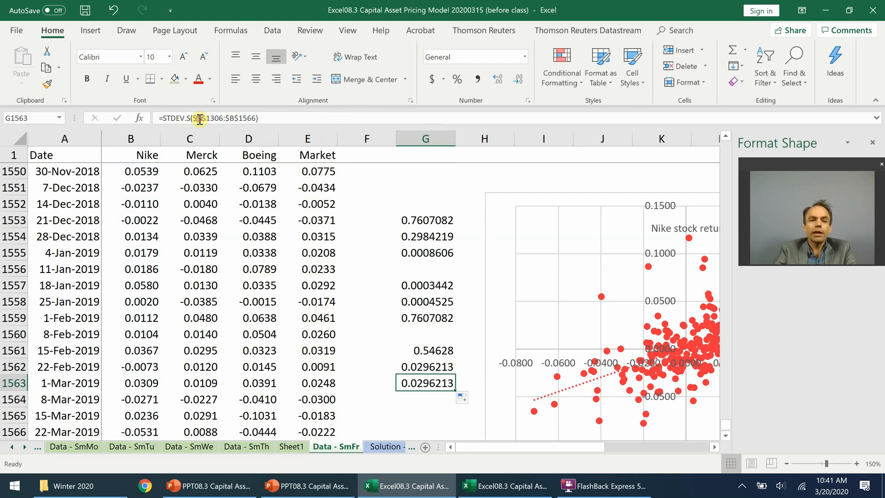
pyautogui.click(200, 119)
pyautogui.write('e')
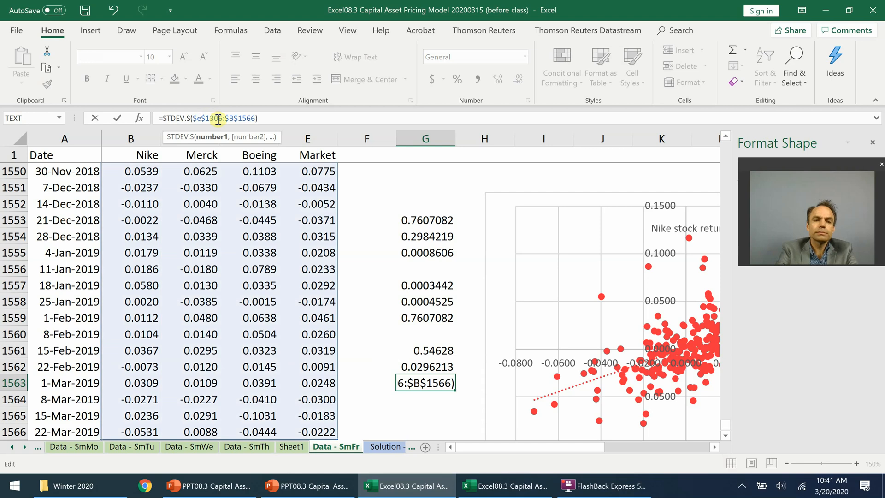
pyautogui.click(236, 118)
pyautogui.press('BackSpace')
pyautogui.write('e')
pyautogui.hotkey('ctrl', 'Return')
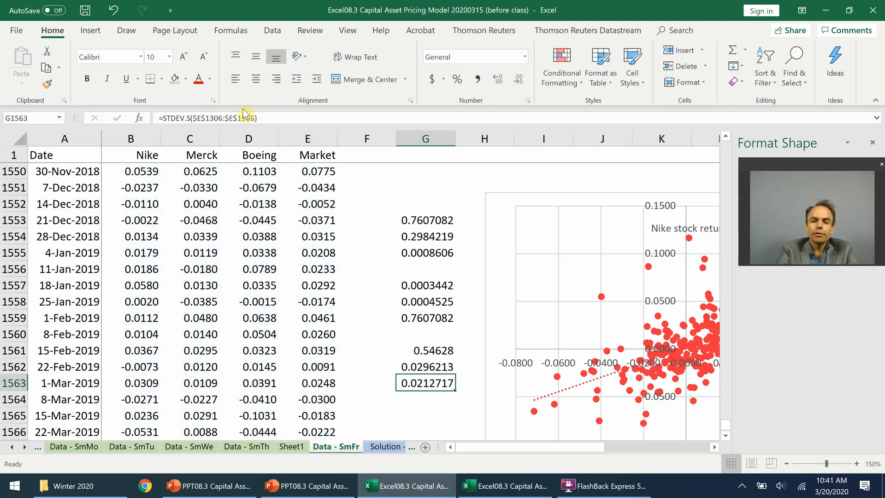
# - Compute the covariance in G1564 by multiplying the correlation by both standard deviations with =G1561*G1562*G1563
pyautogui.press('Down')
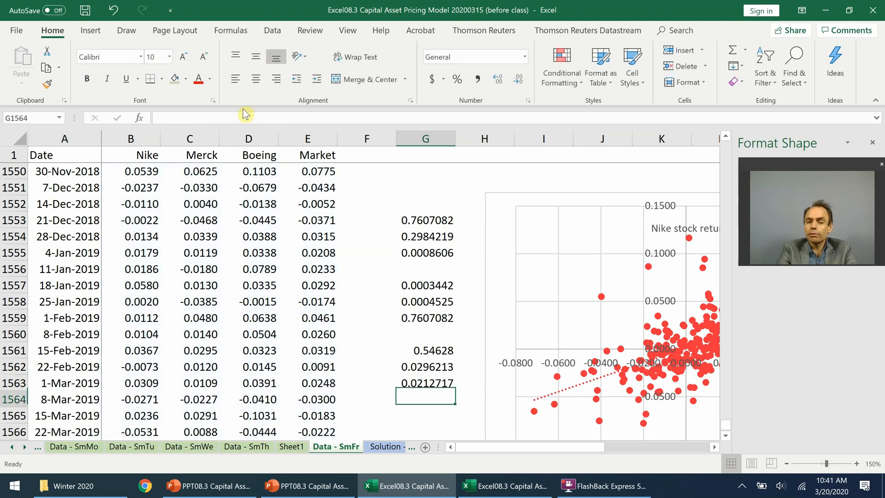
pyautogui.write('=')
pyautogui.click(411, 350)
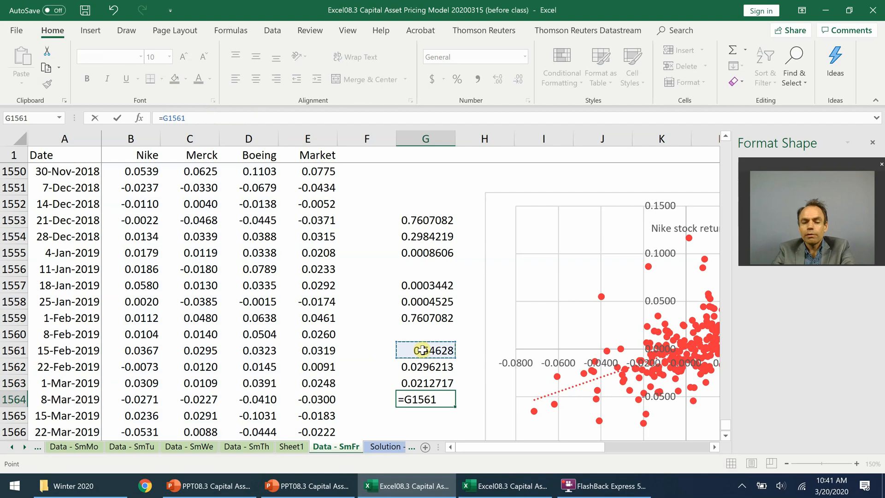
pyautogui.write('*')
pyautogui.click(438, 368)
pyautogui.write('*')
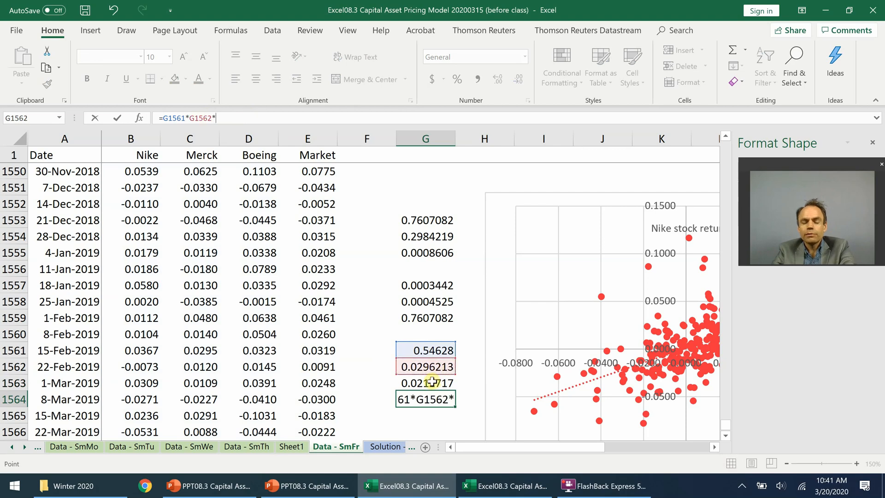
pyautogui.click(438, 383)
pyautogui.hotkey('ctrl', 'Return')
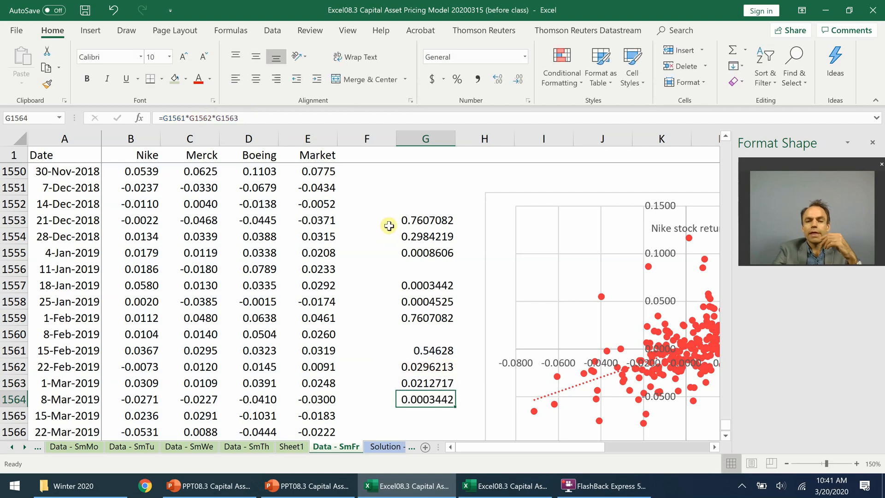
# - Highlight the two covariance results in G1564 and G1557 with the light green fill
pyautogui.click(175, 79)
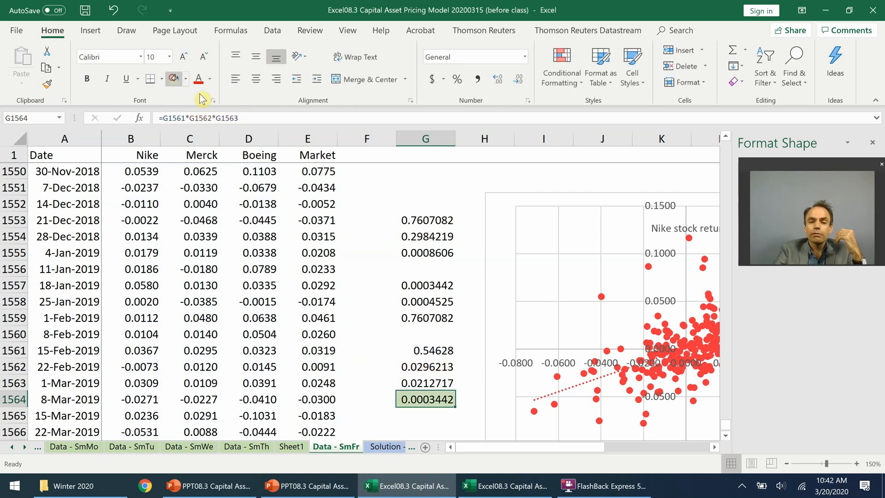
pyautogui.click(435, 286)
pyautogui.click(174, 78)
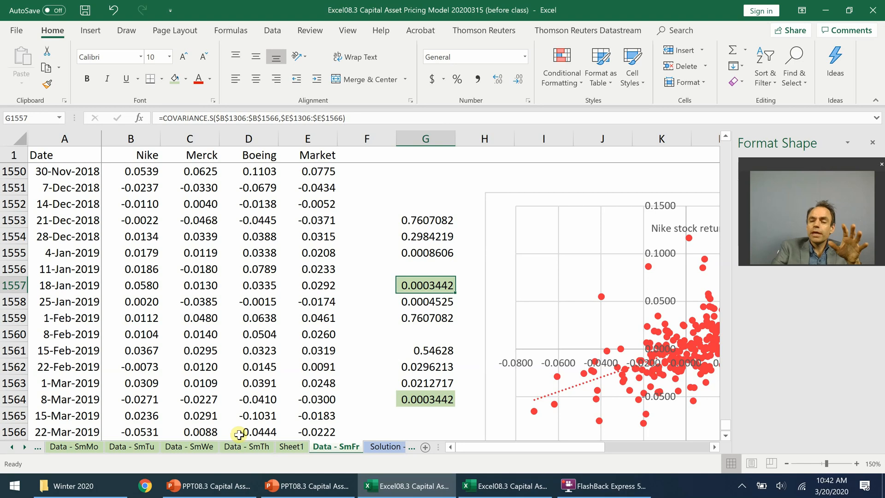
# - Switch to the after-class Capital Asset Pricing Model presentation in PowerPoint to view the small market application slide
pyautogui.click(255, 492)
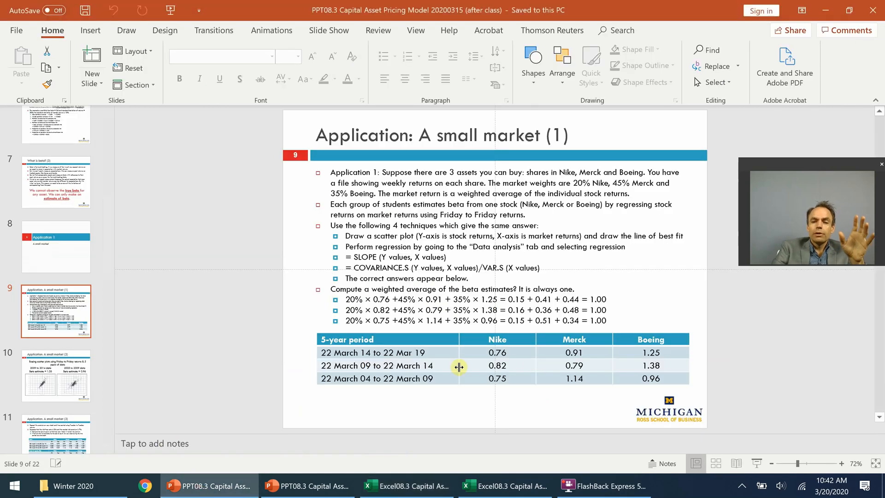